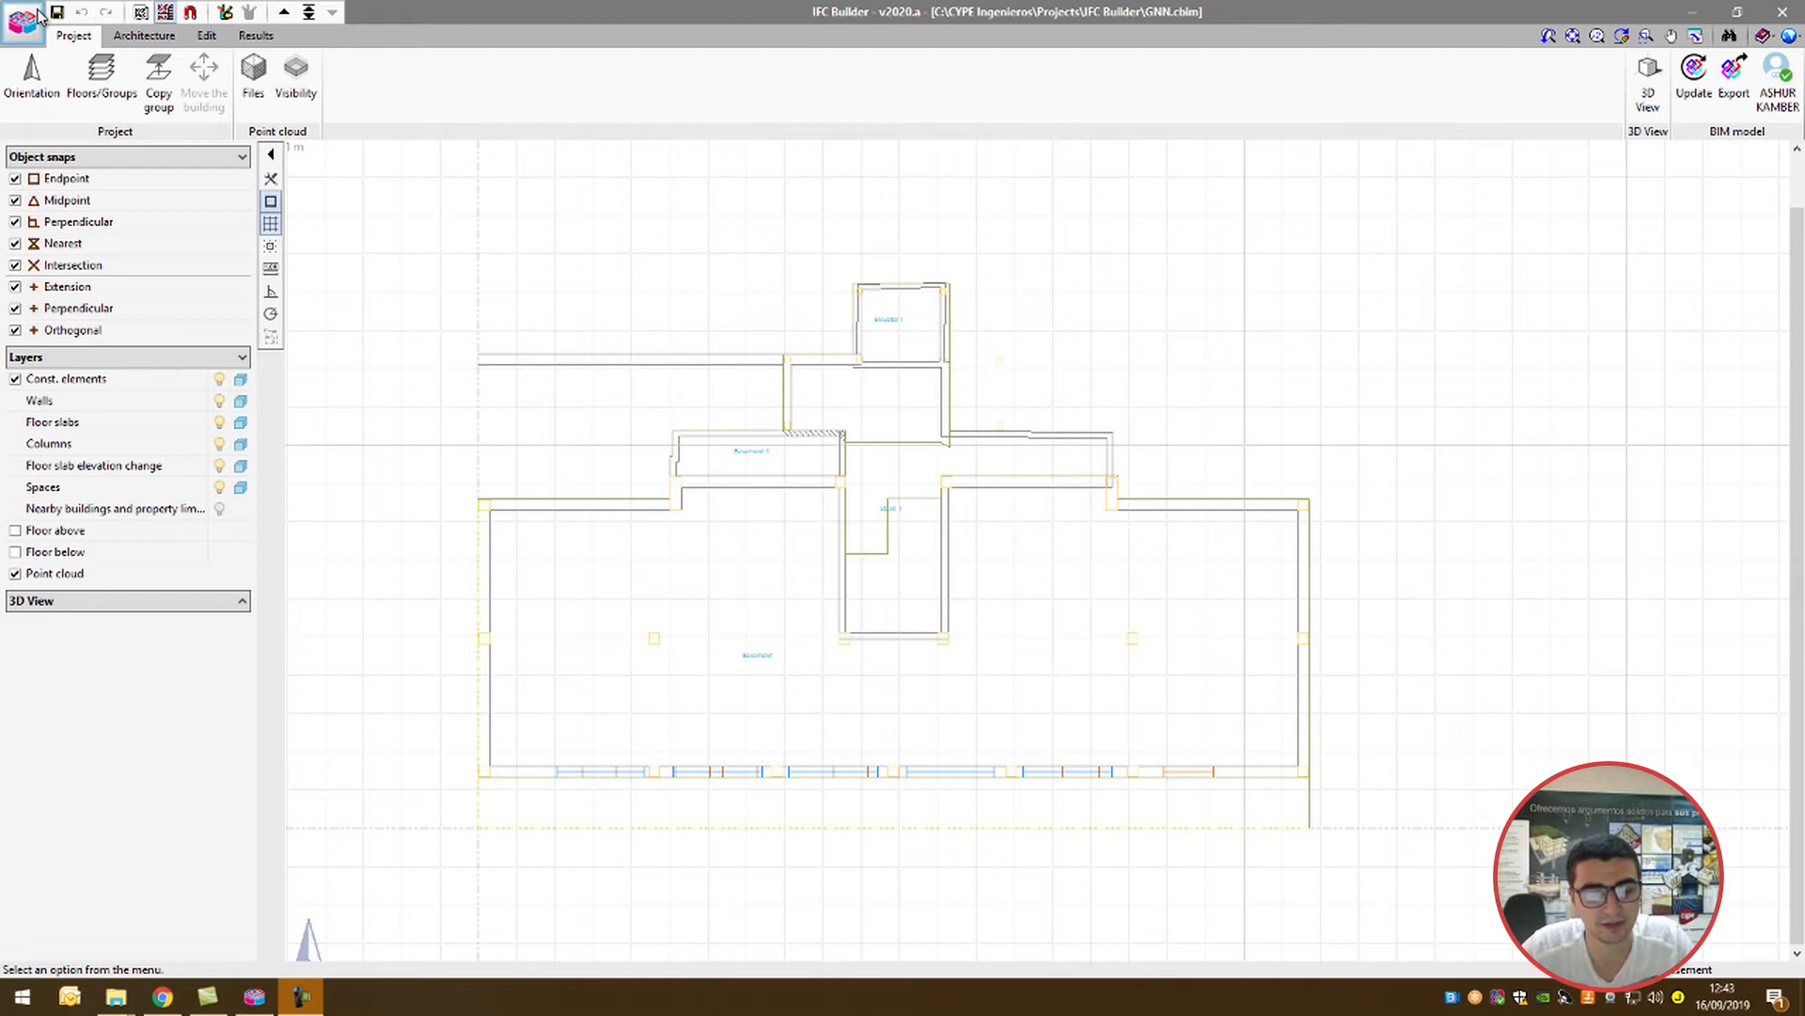
Step: Look over the project file commands and the template views manager with its DWG templates and layers
{"action": "left_click", "coordinate": [22, 21]}
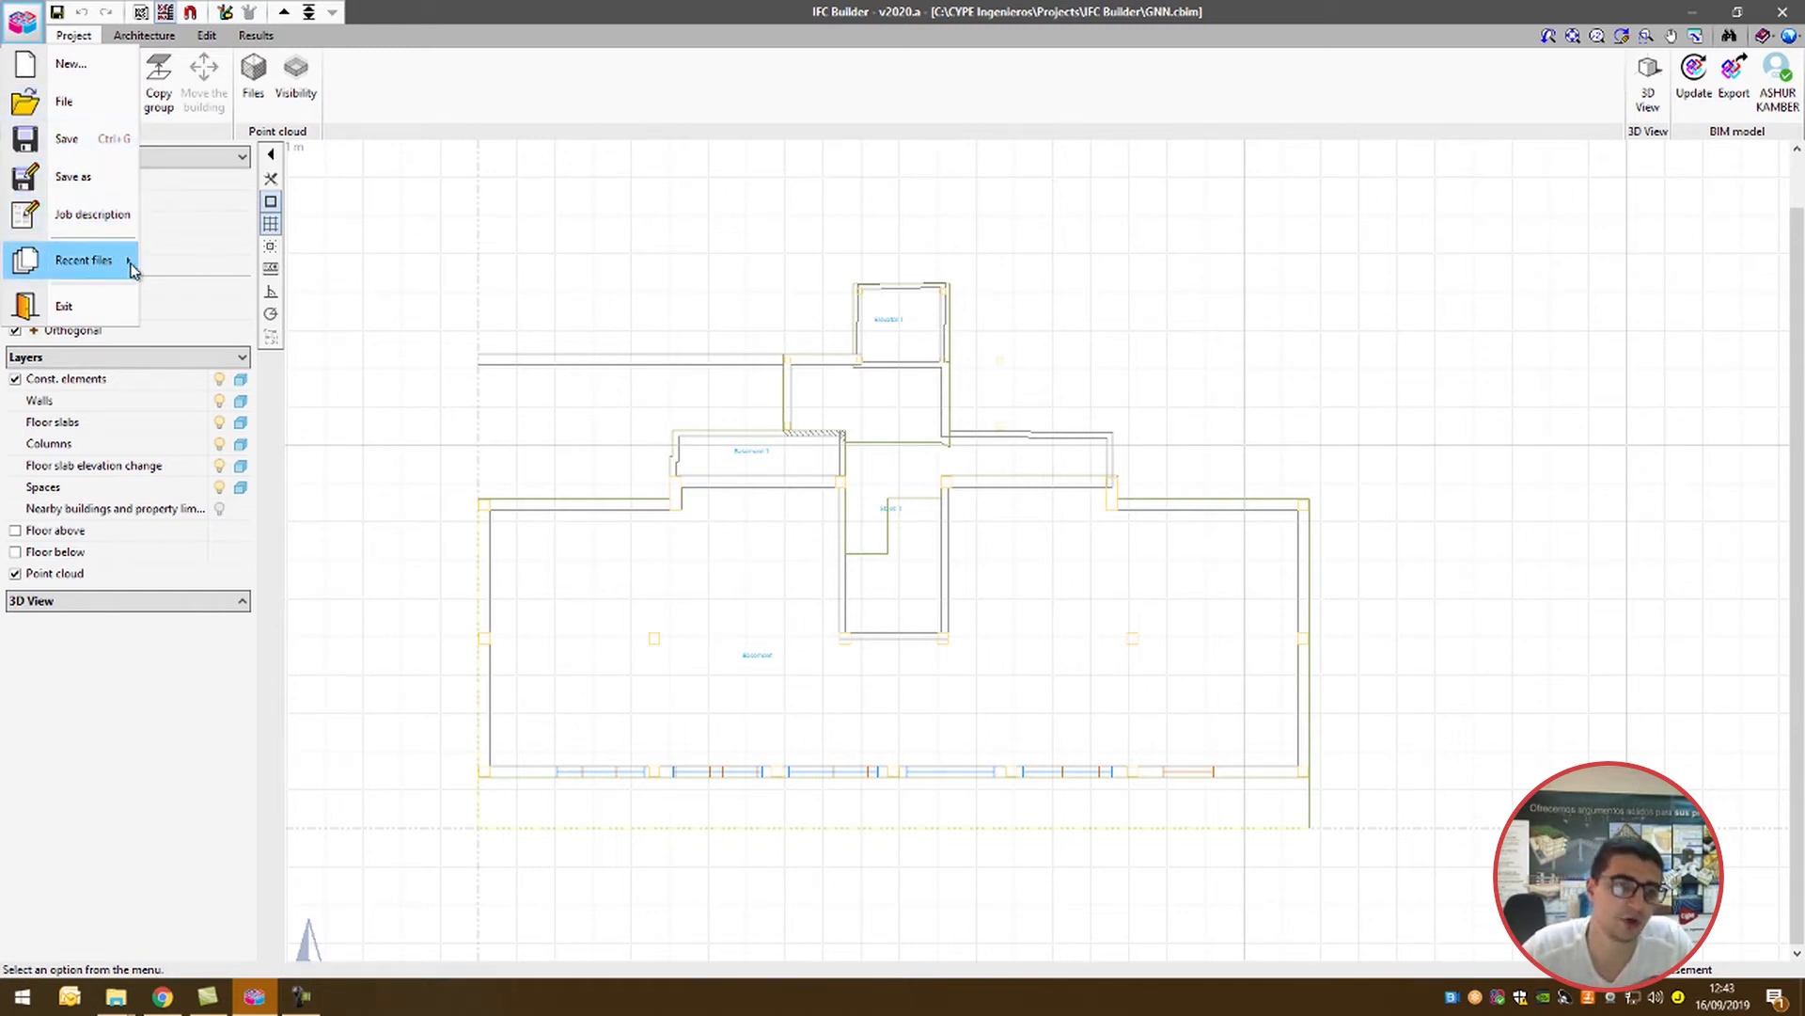
{"action": "left_click", "coordinate": [57, 14]}
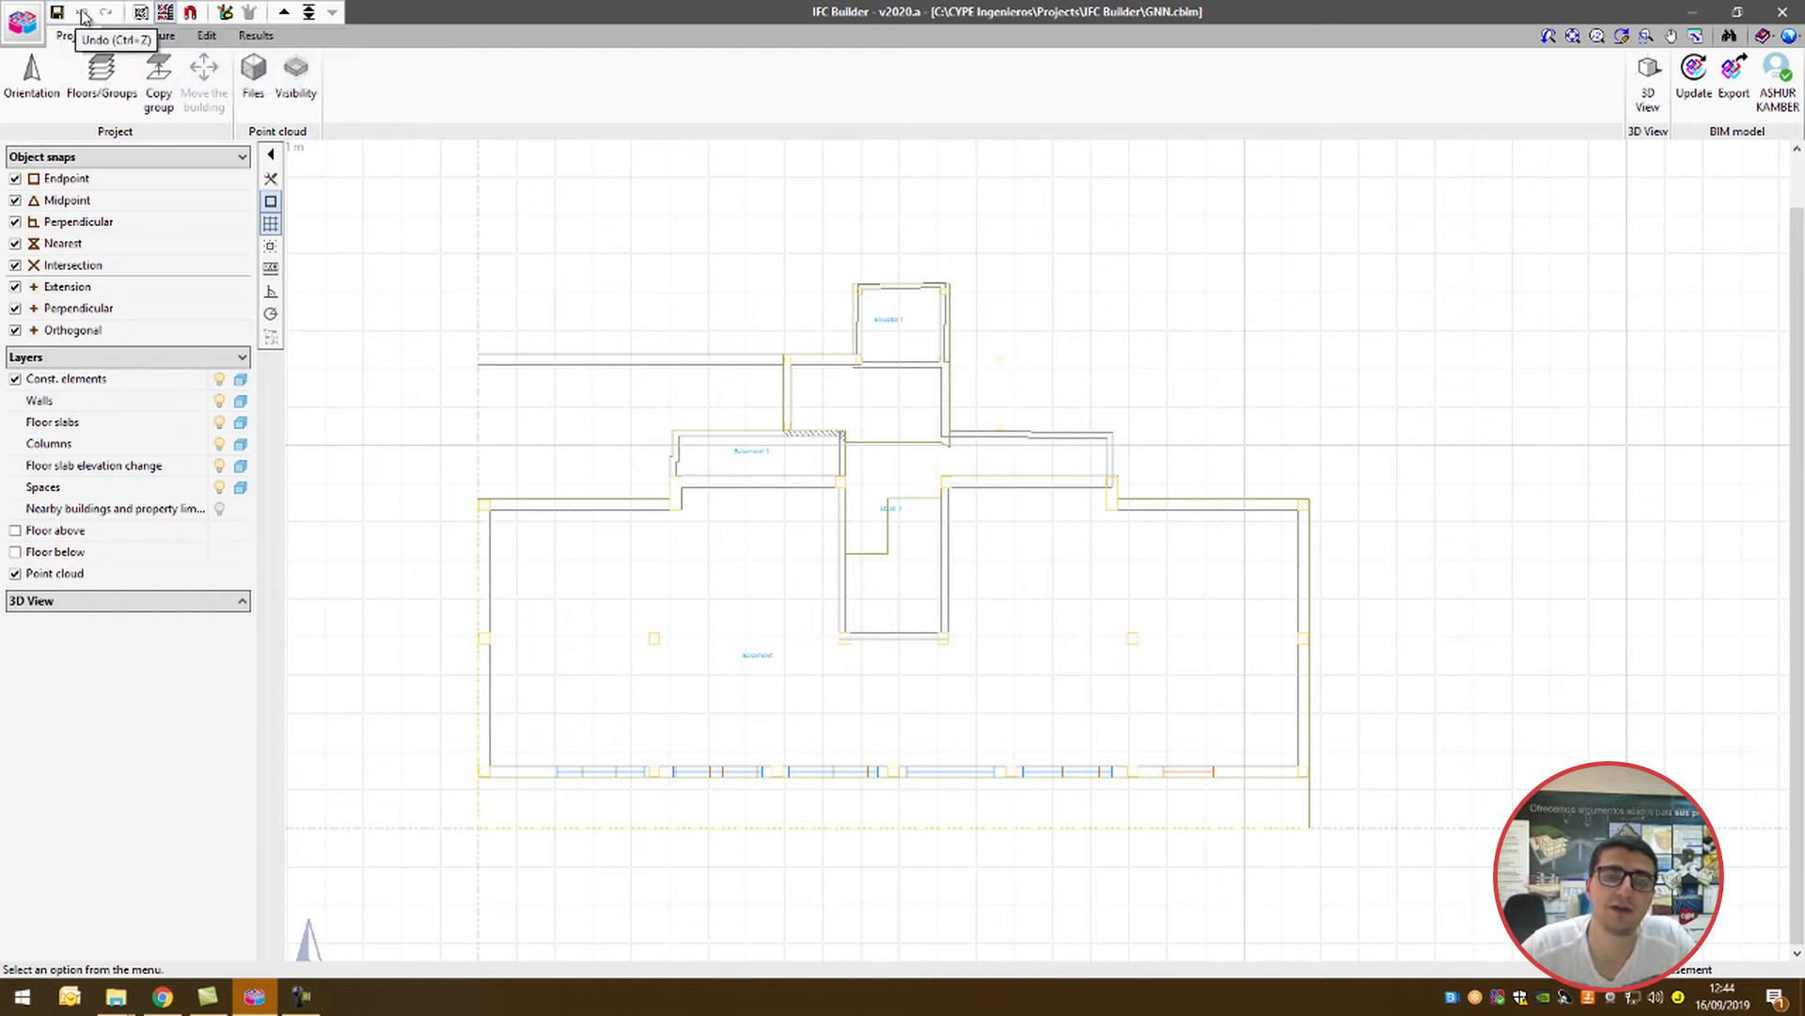
{"action": "left_click", "coordinate": [140, 13]}
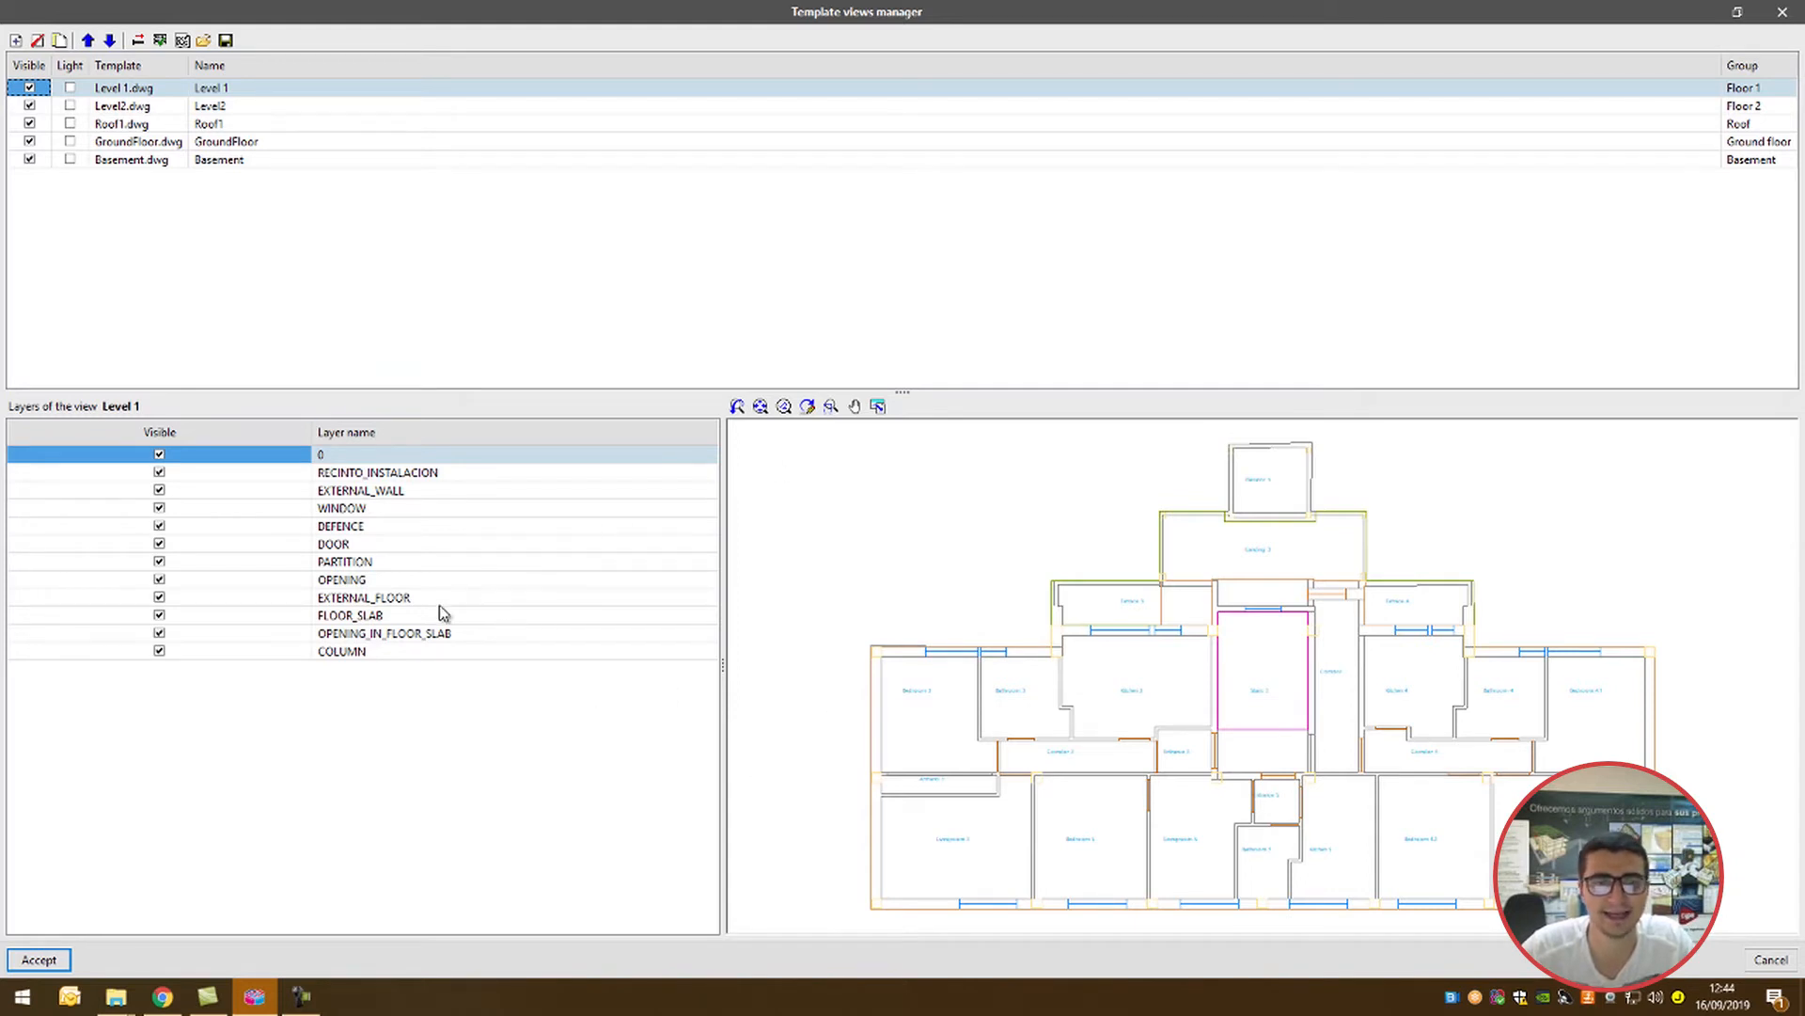
{"action": "left_click", "coordinate": [38, 959]}
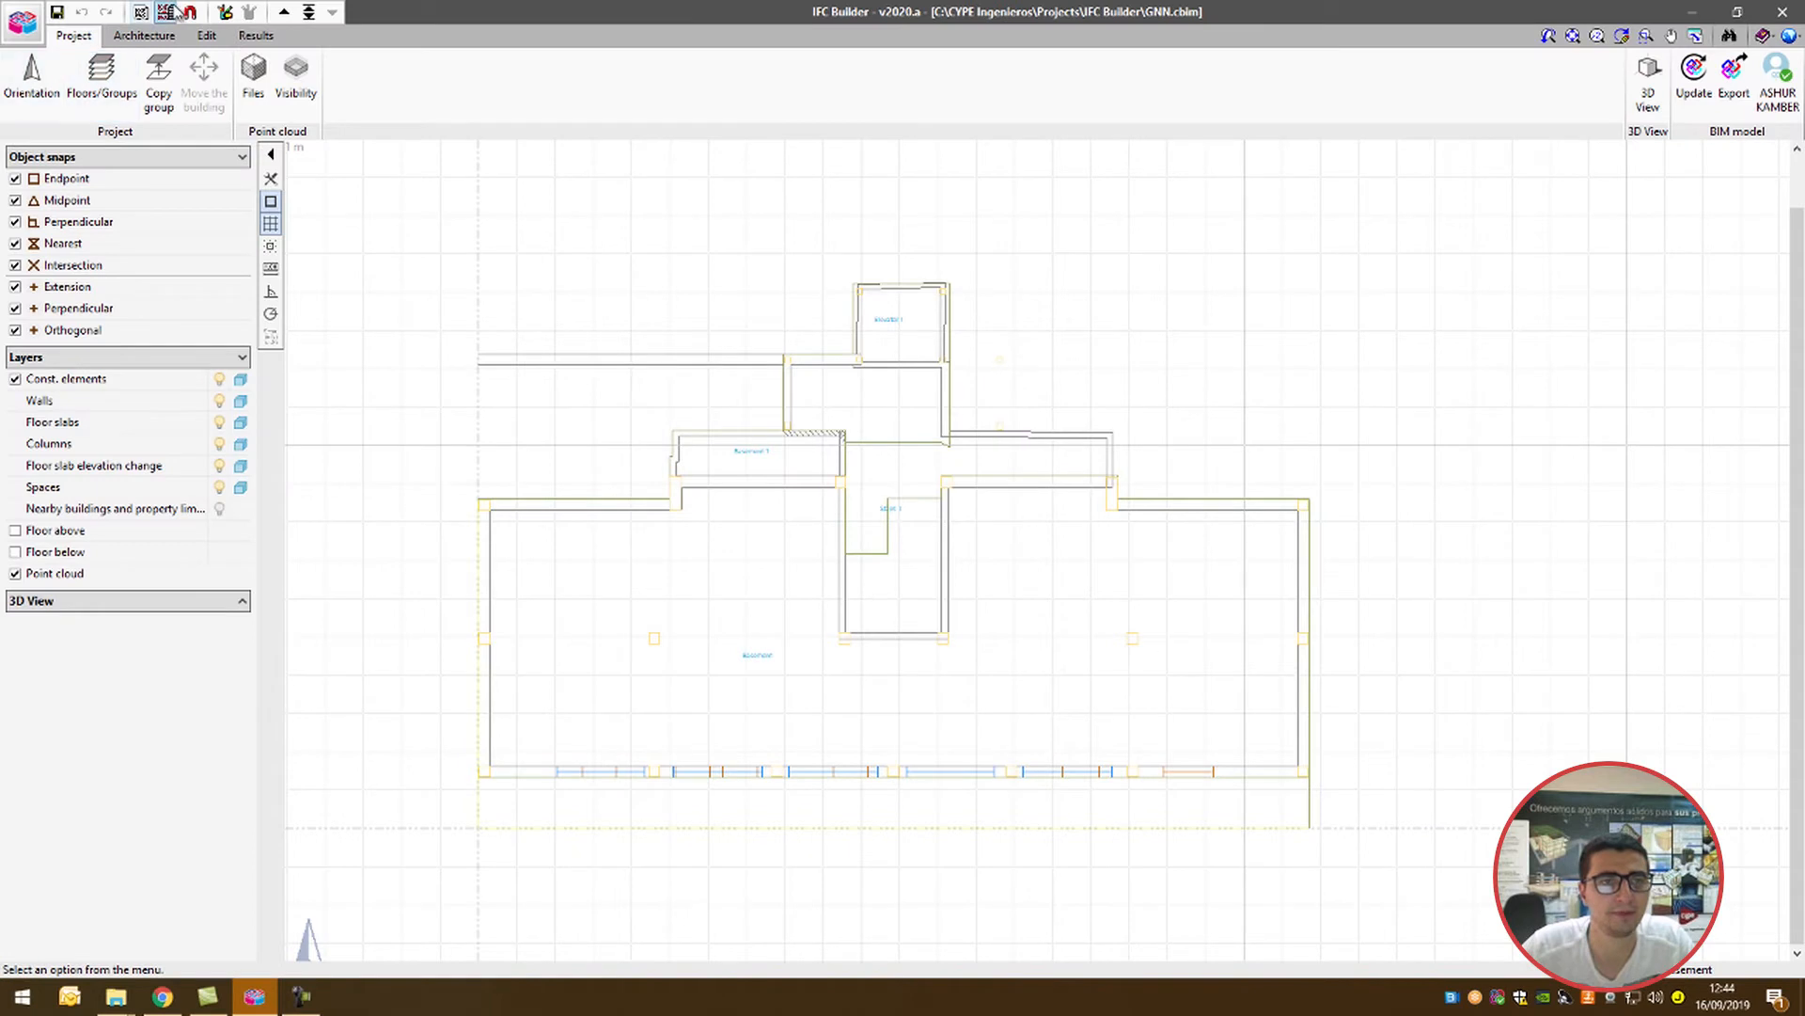
Step: Keep only Basement selected as the template view displayed on the drawing
{"action": "left_click", "coordinate": [176, 12]}
{"action": "left_click_drag", "start_coordinate": [873, 408], "coordinate": [872, 379]}
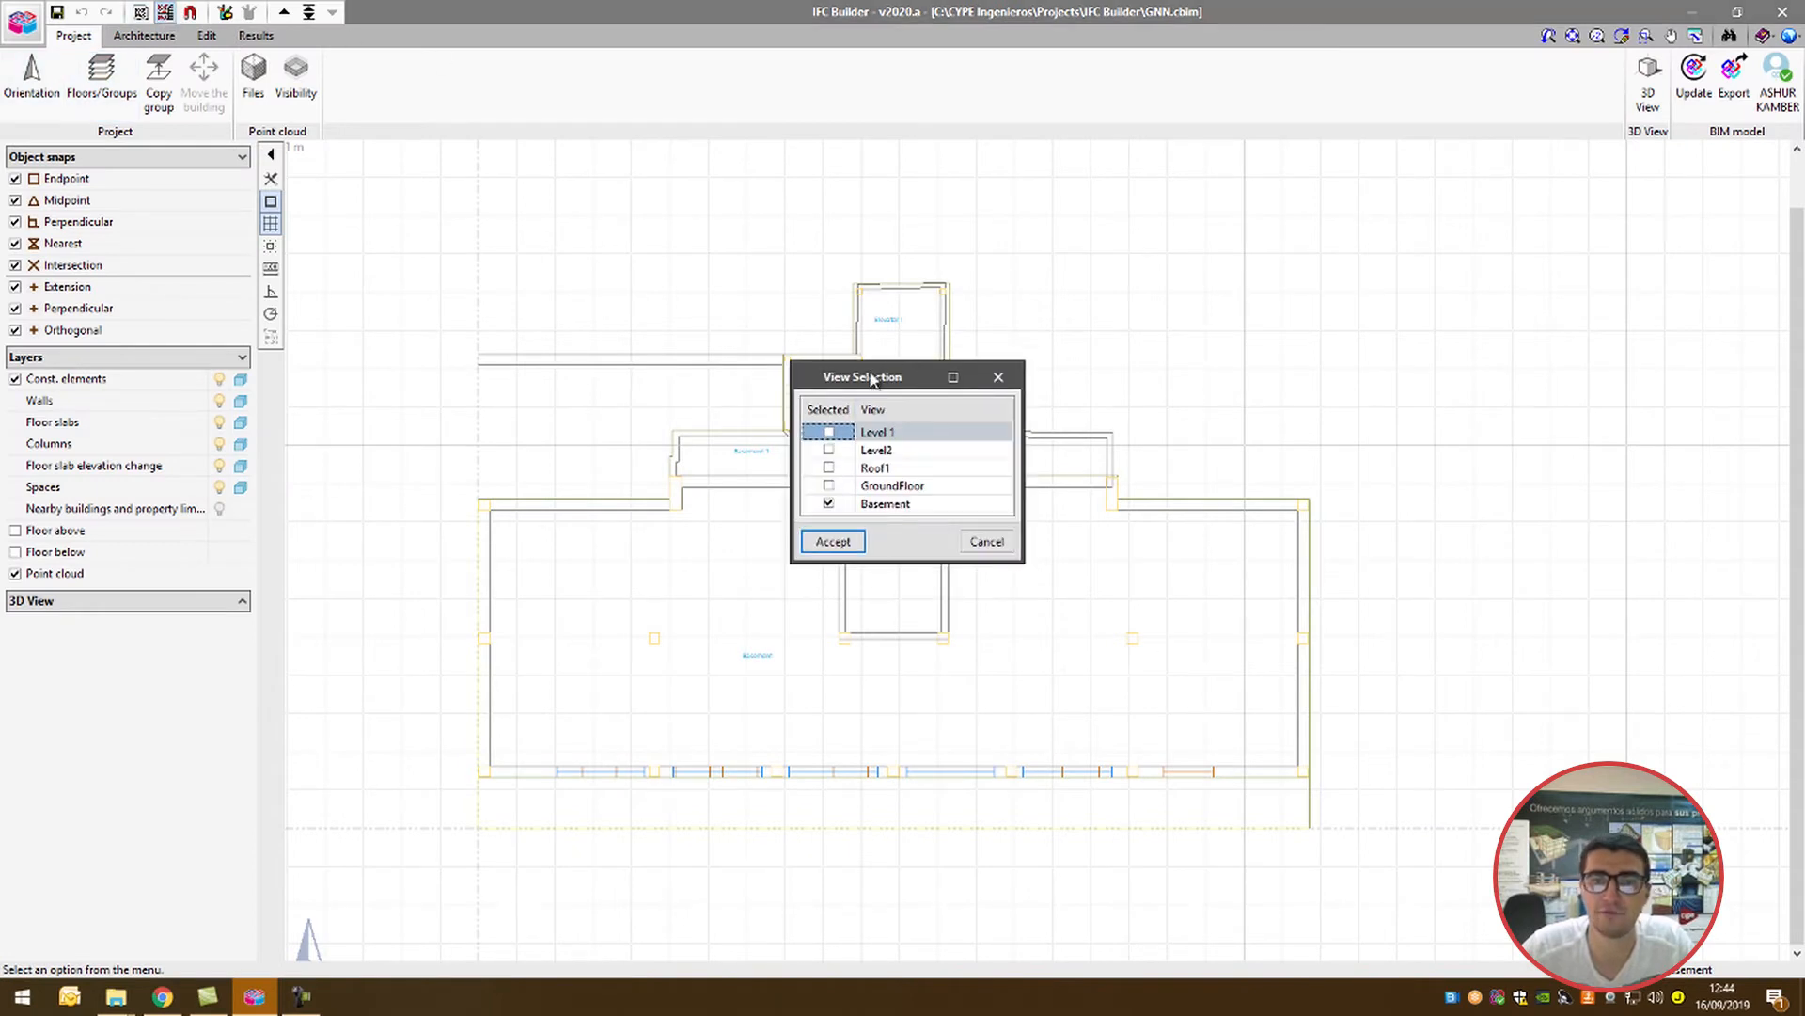
{"action": "left_click", "coordinate": [870, 505]}
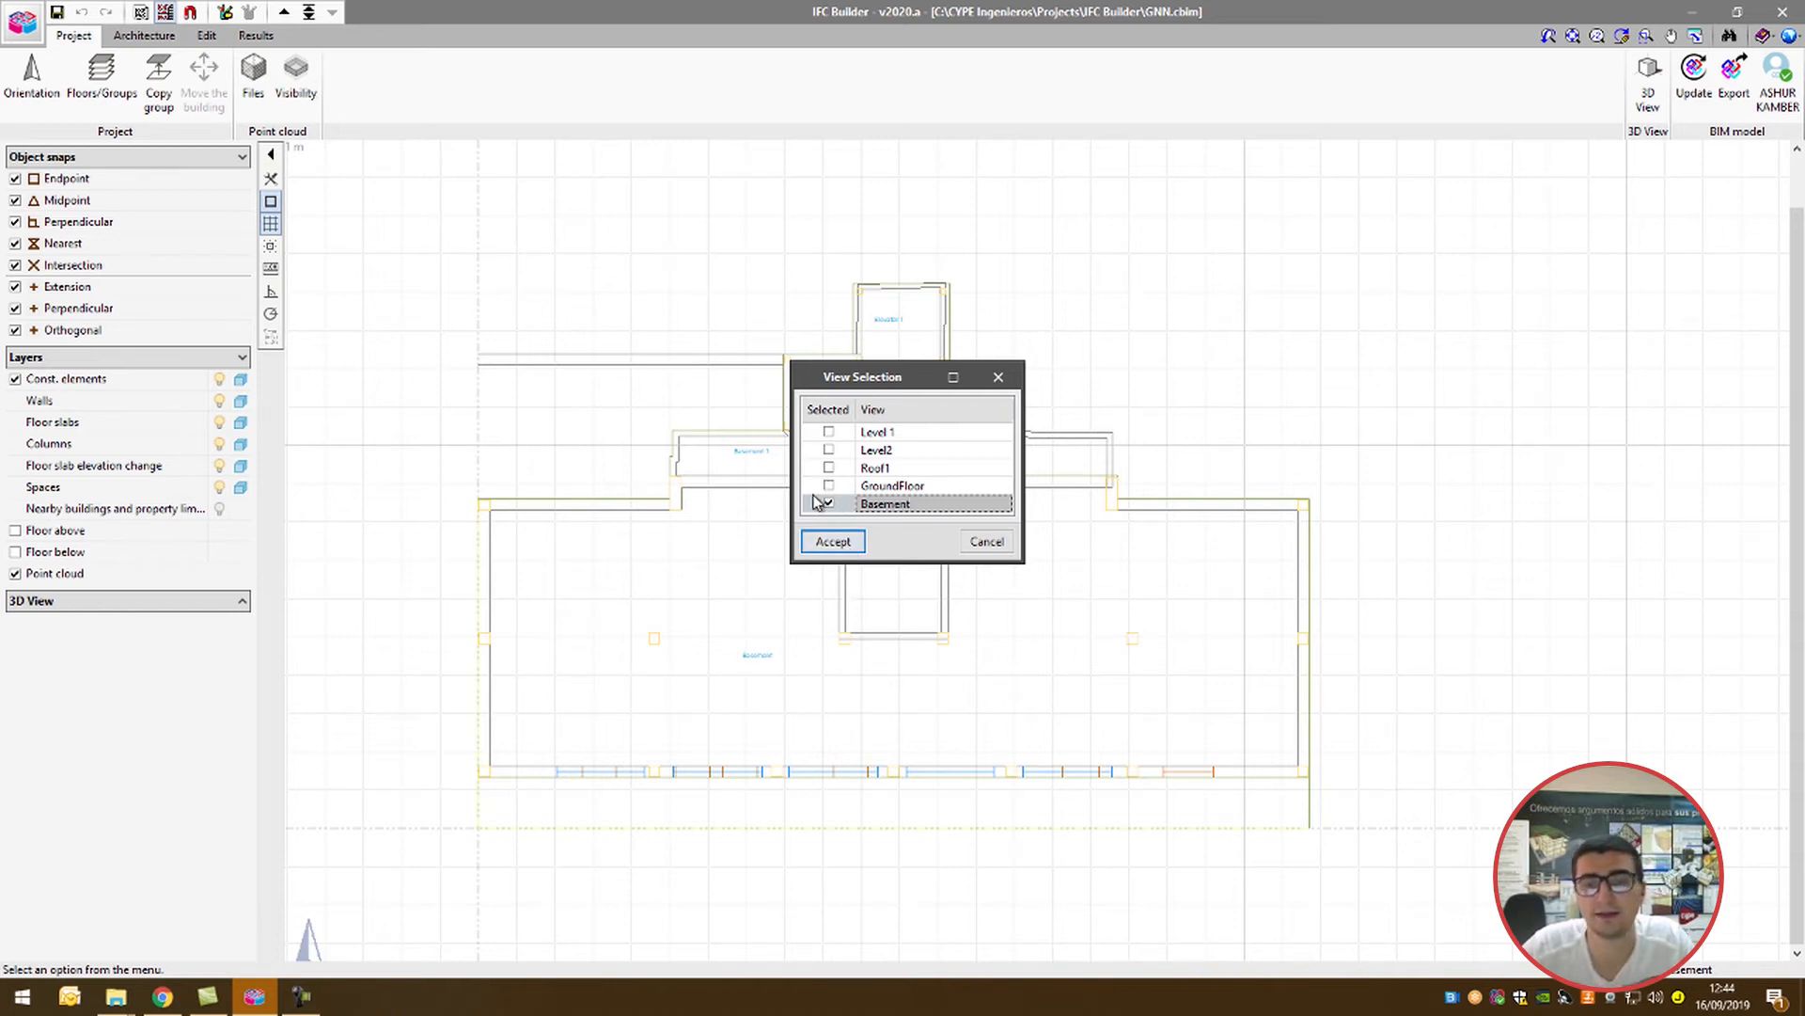
{"action": "left_click", "coordinate": [831, 541]}
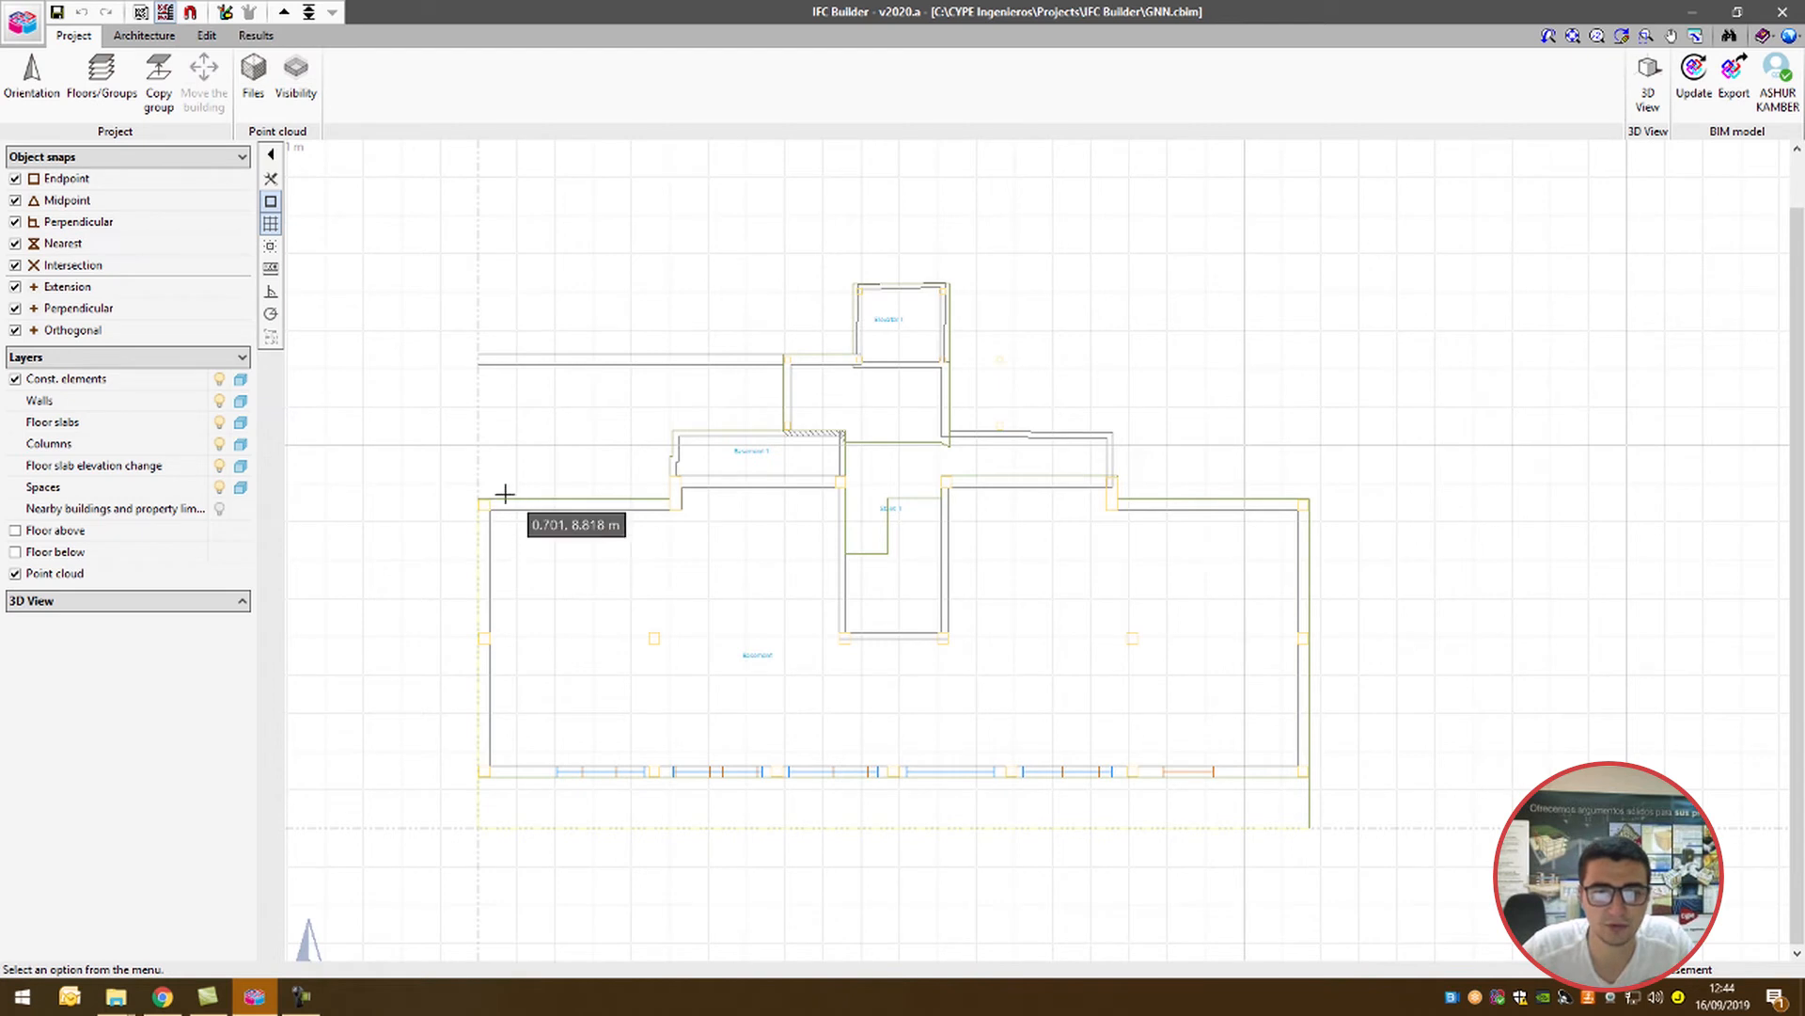
Step: Activate object snaps and object snap tracking for the DWG template
{"action": "scroll", "coordinate": [507, 471], "scroll_direction": "up", "scroll_amount": 2}
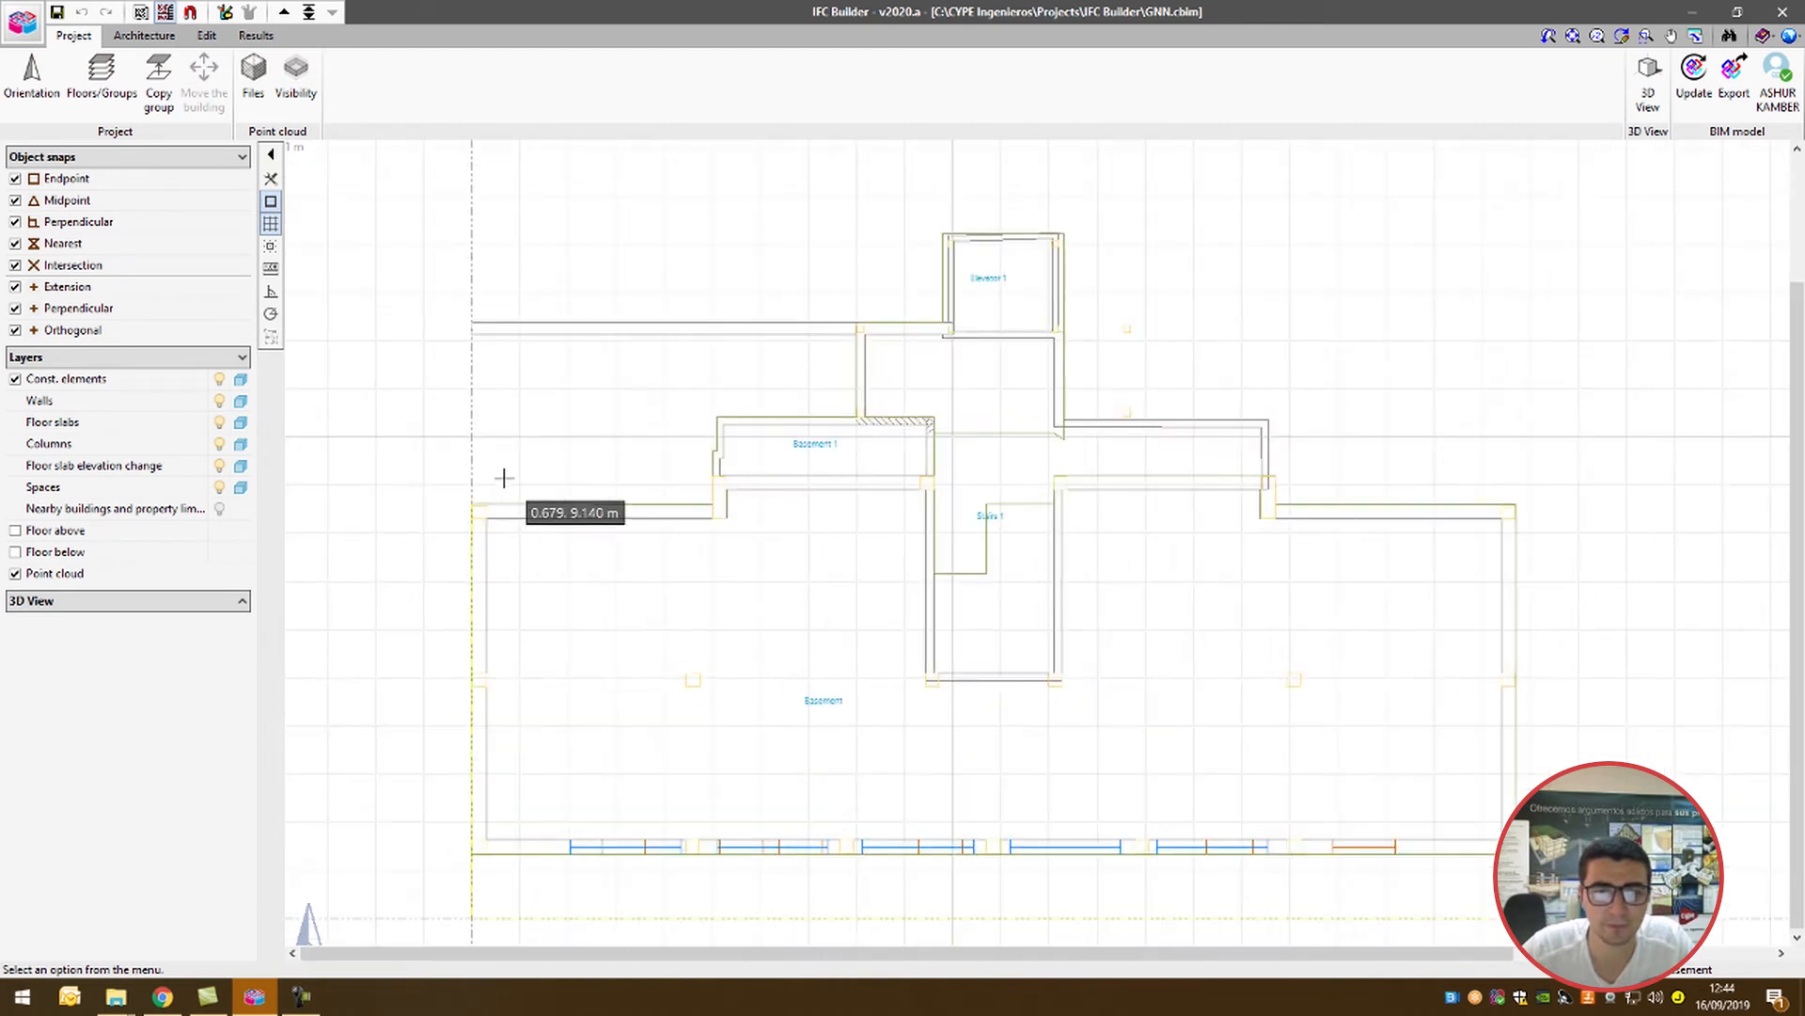
{"action": "scroll", "coordinate": [489, 503], "scroll_direction": "up", "scroll_amount": 1}
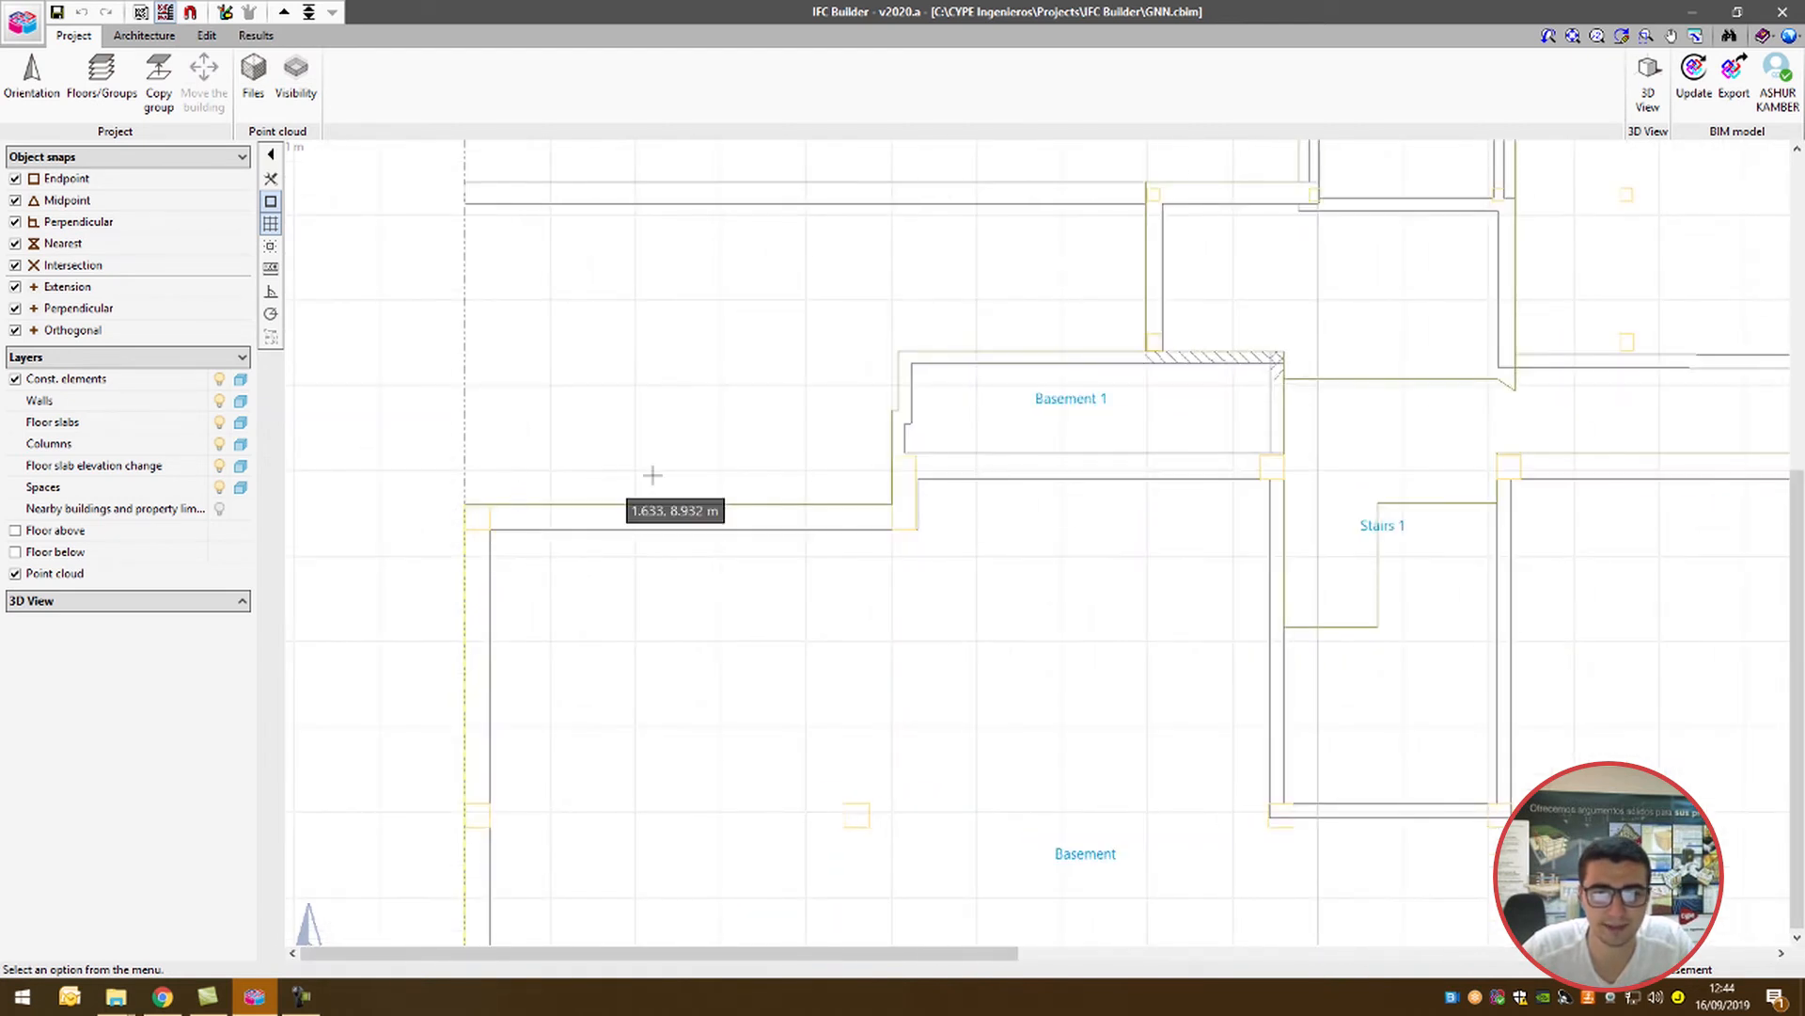
{"action": "scroll", "coordinate": [894, 471], "scroll_direction": "up", "scroll_amount": 1}
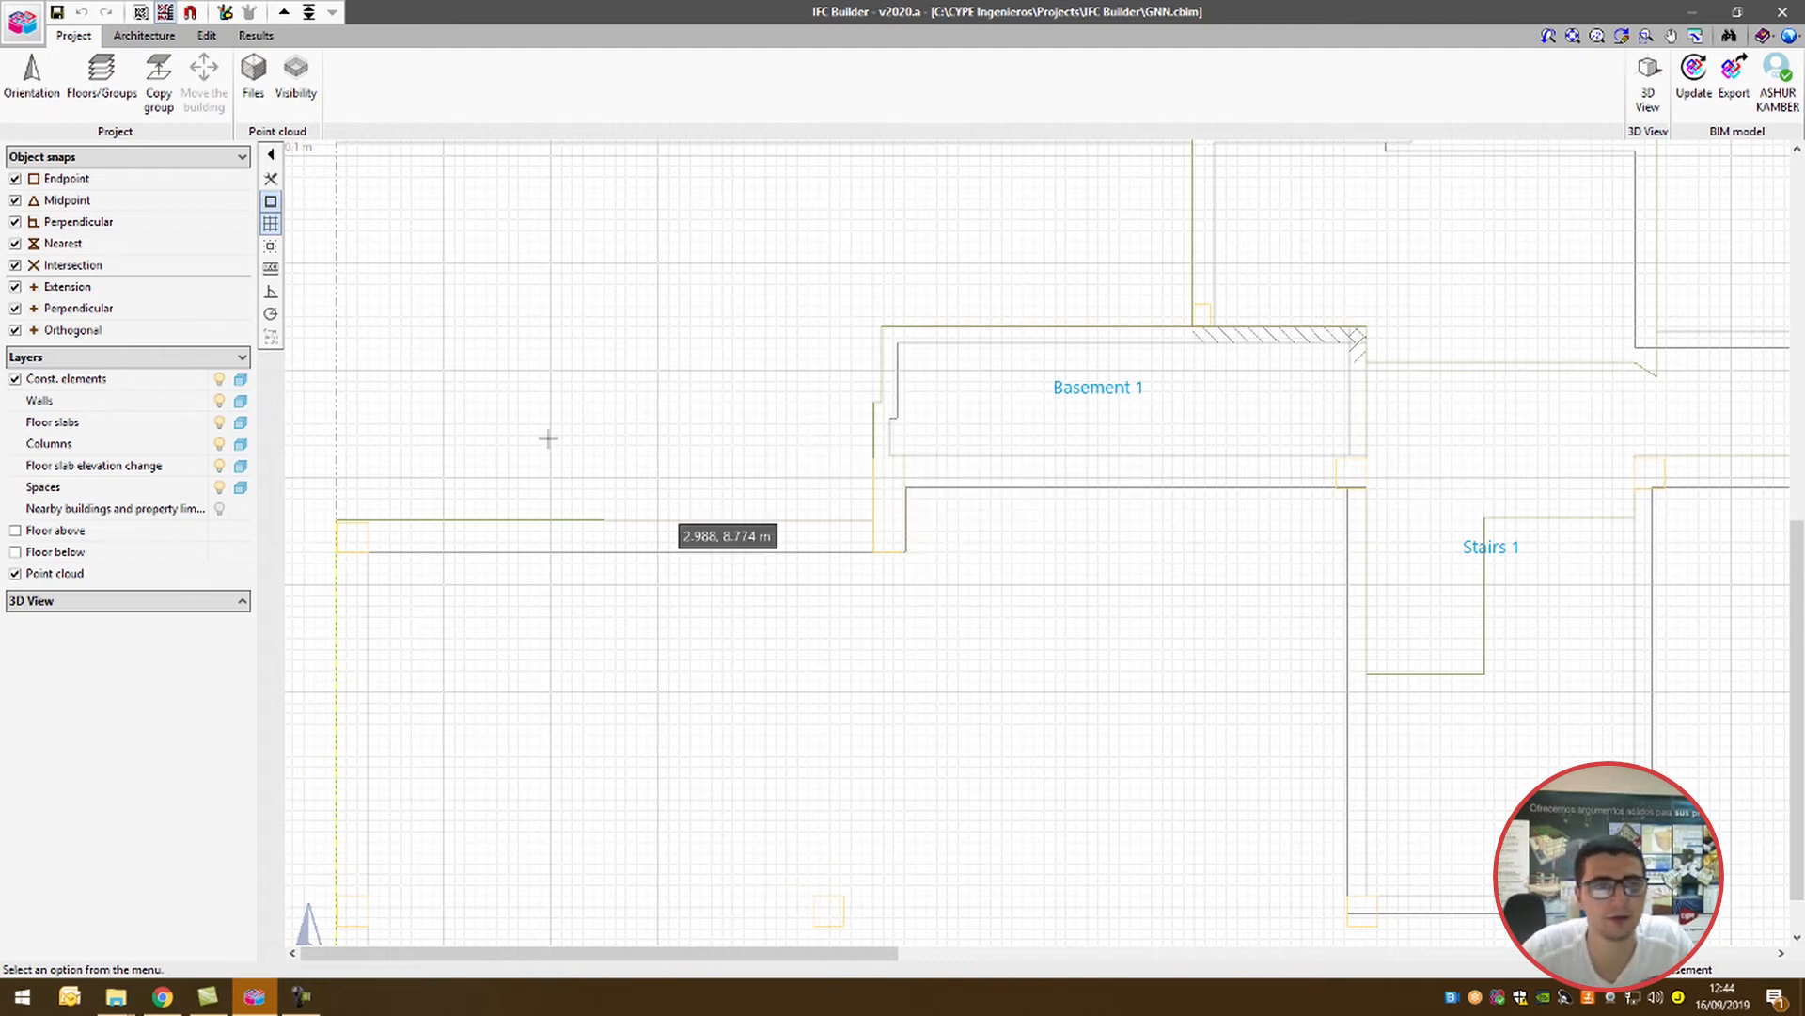
{"action": "left_click", "coordinate": [190, 11]}
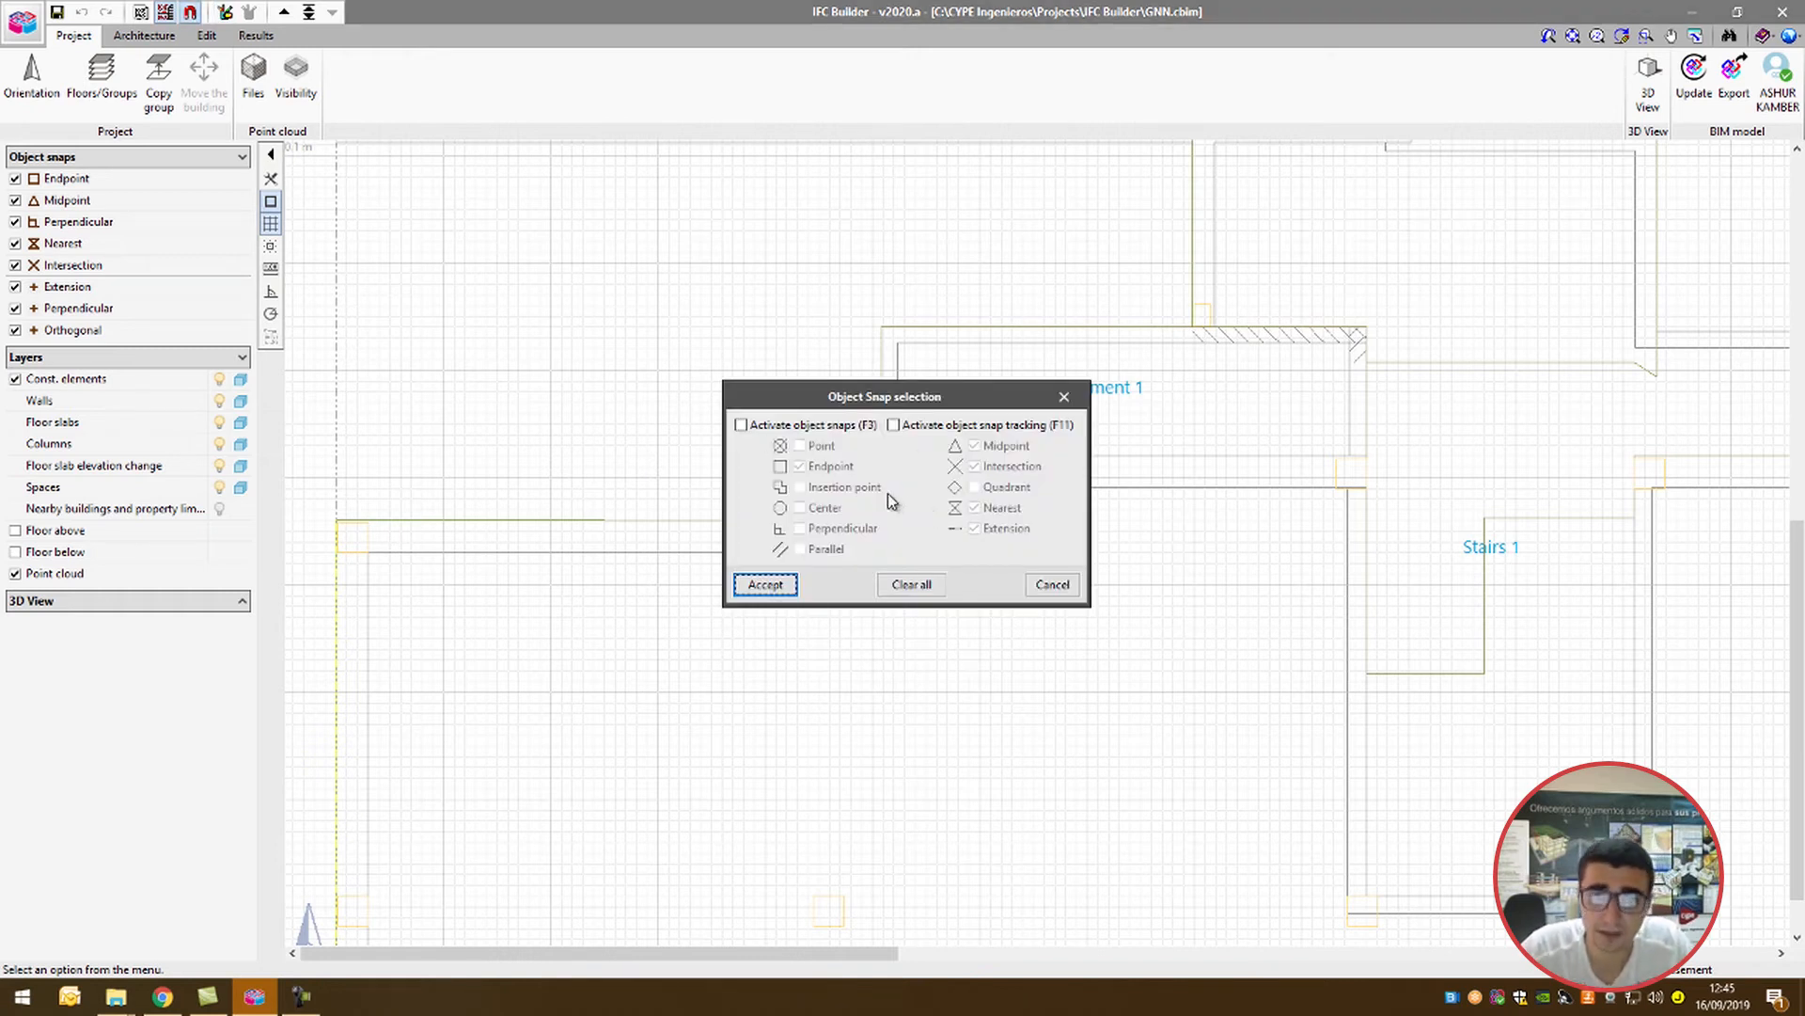
{"action": "left_click", "coordinate": [814, 429]}
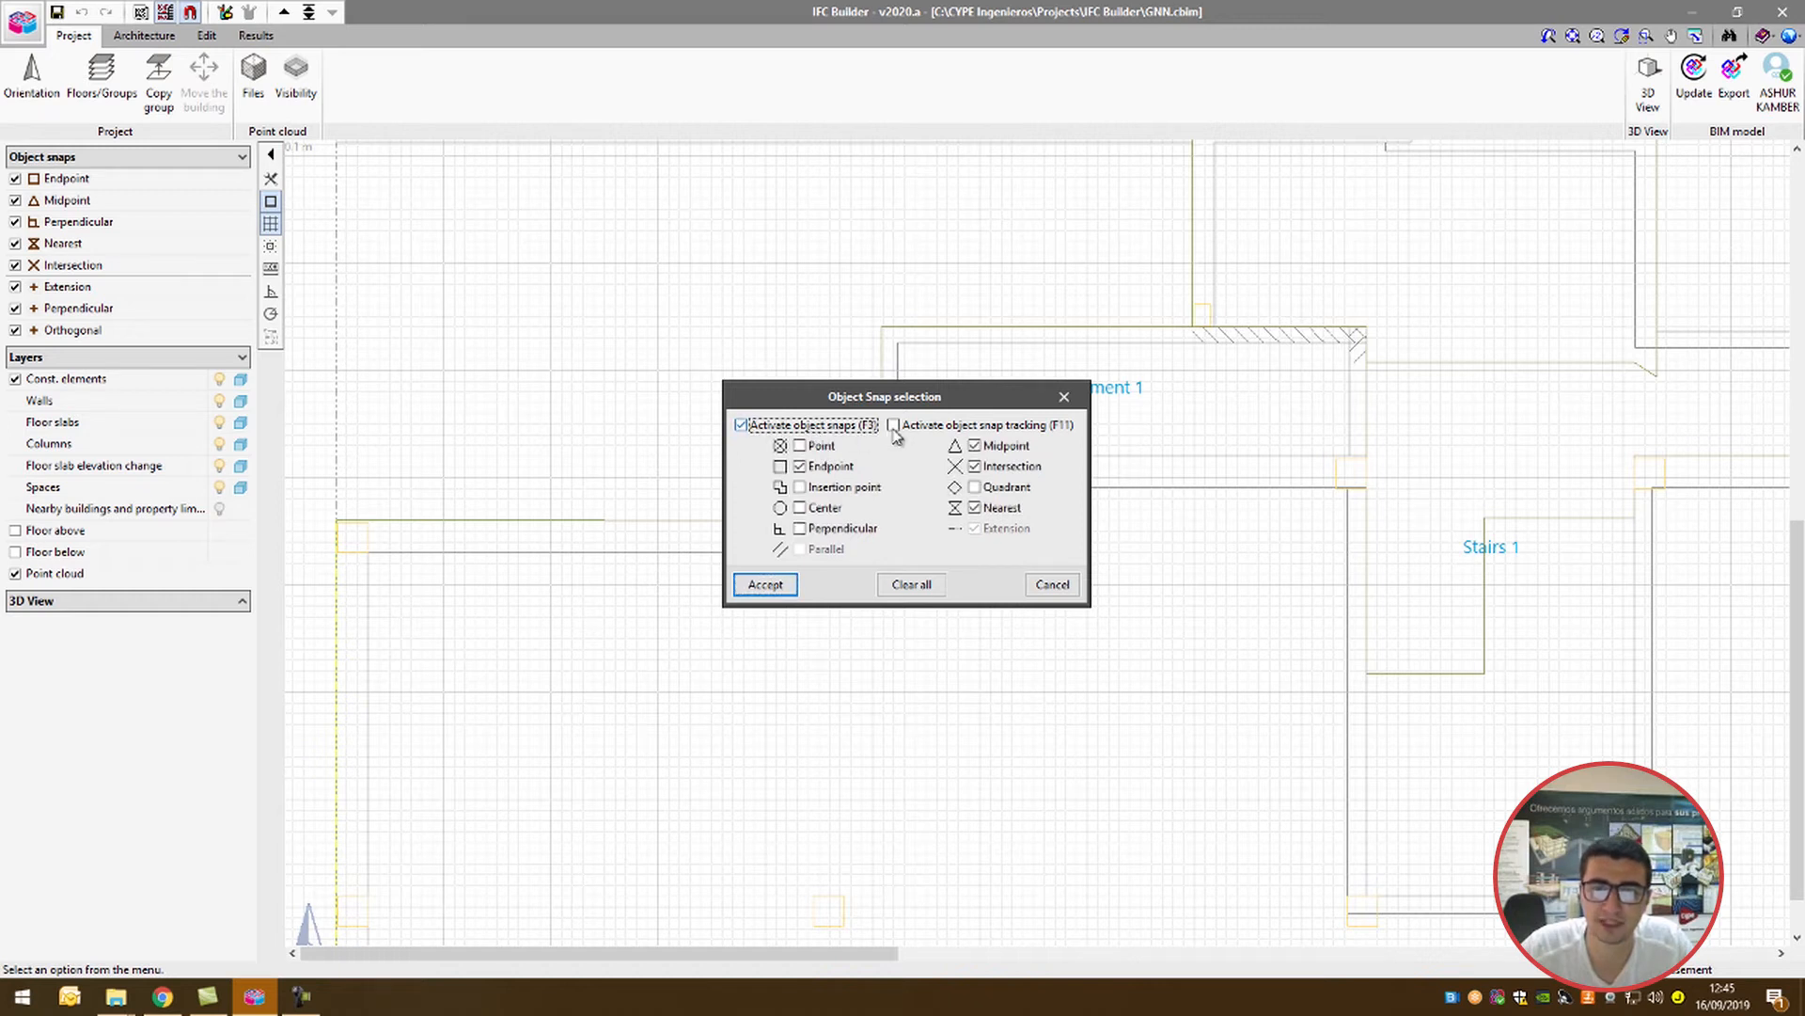
{"action": "left_click", "coordinate": [930, 431]}
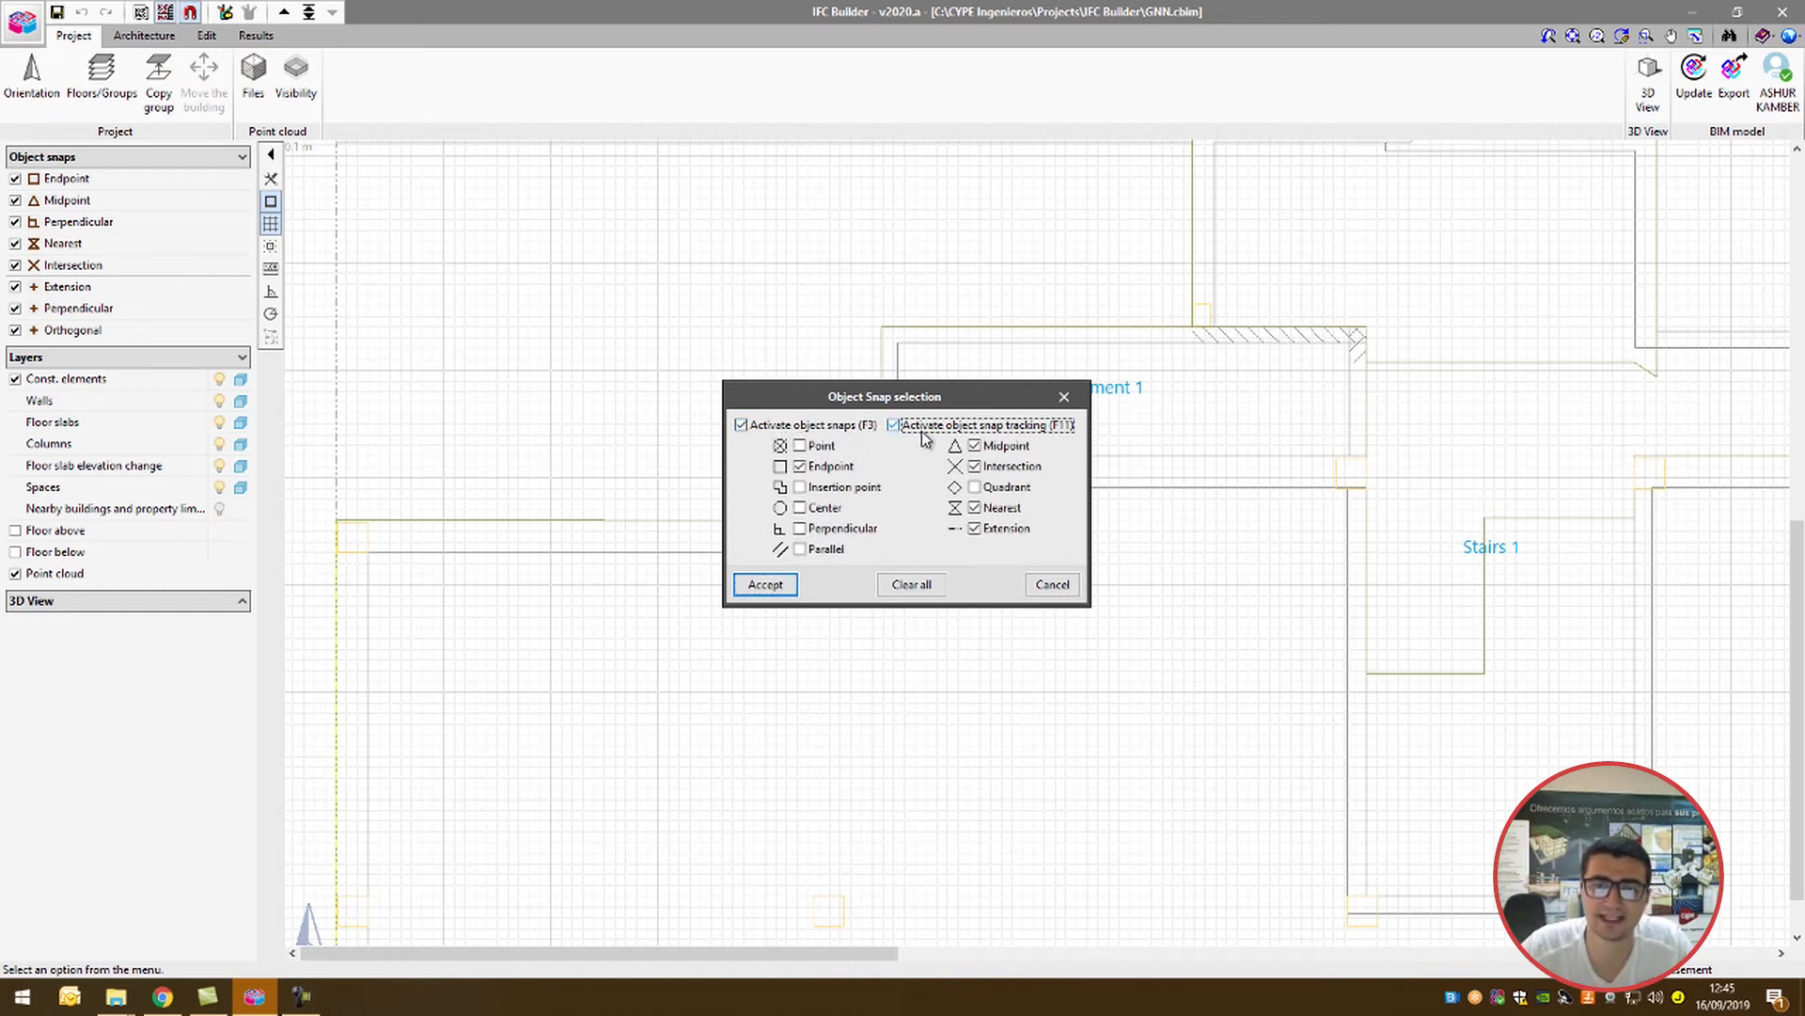
Step: Enable the Point, Insertion point, Center, Perpendicular and Parallel snaps, disable Nearest, and apply the snap selection
{"action": "left_click", "coordinate": [826, 448]}
{"action": "left_click", "coordinate": [827, 488]}
{"action": "left_click", "coordinate": [827, 508]}
{"action": "left_click", "coordinate": [827, 529]}
{"action": "left_click", "coordinate": [827, 548]}
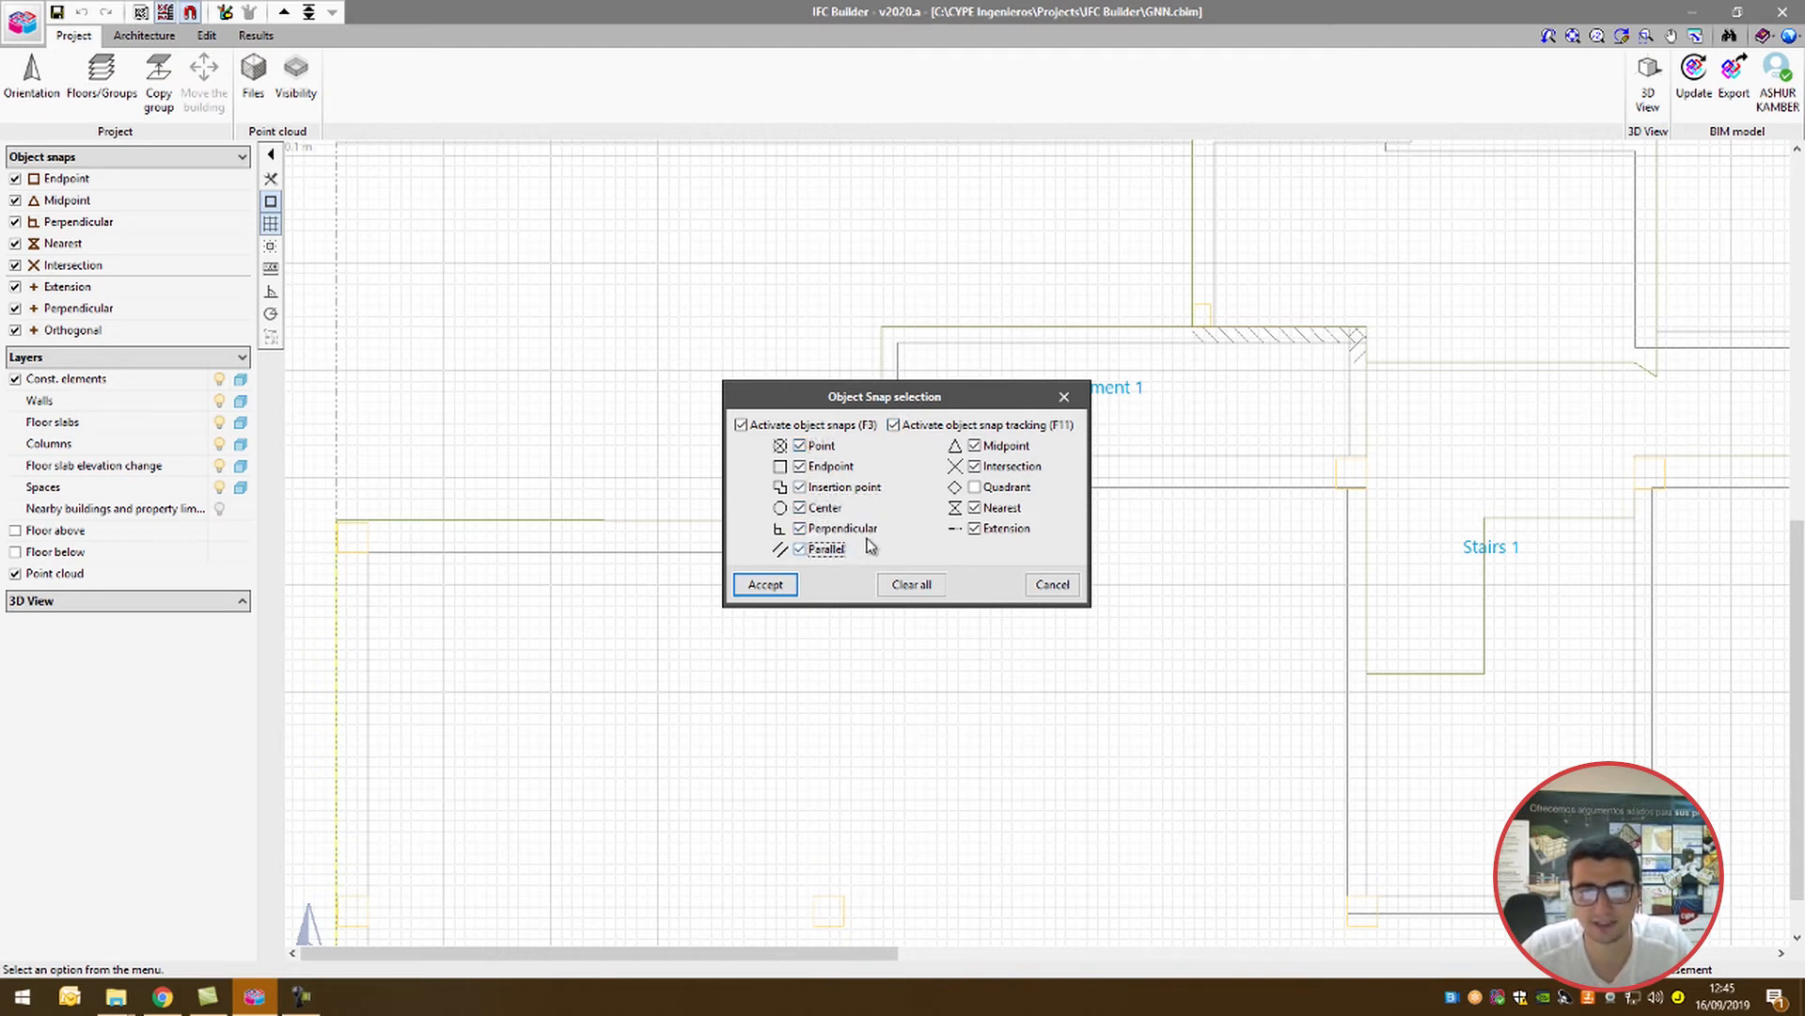
{"action": "left_click", "coordinate": [999, 508]}
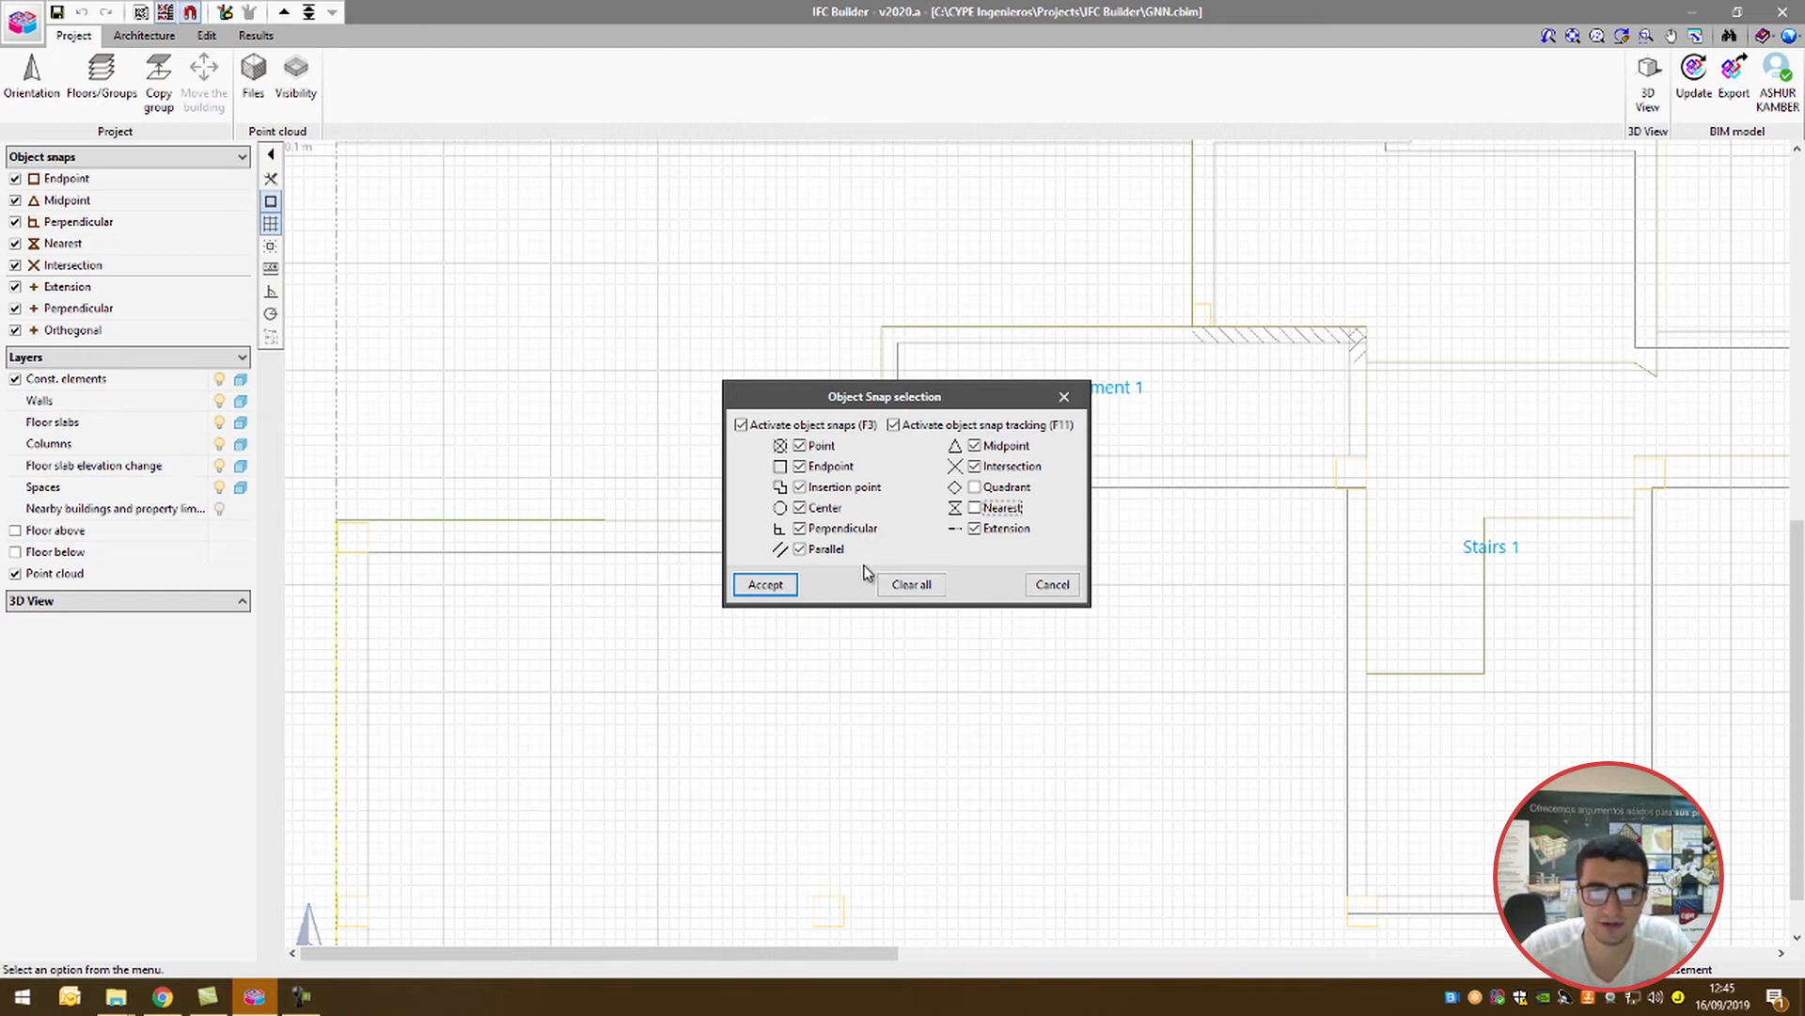
{"action": "left_click", "coordinate": [765, 584]}
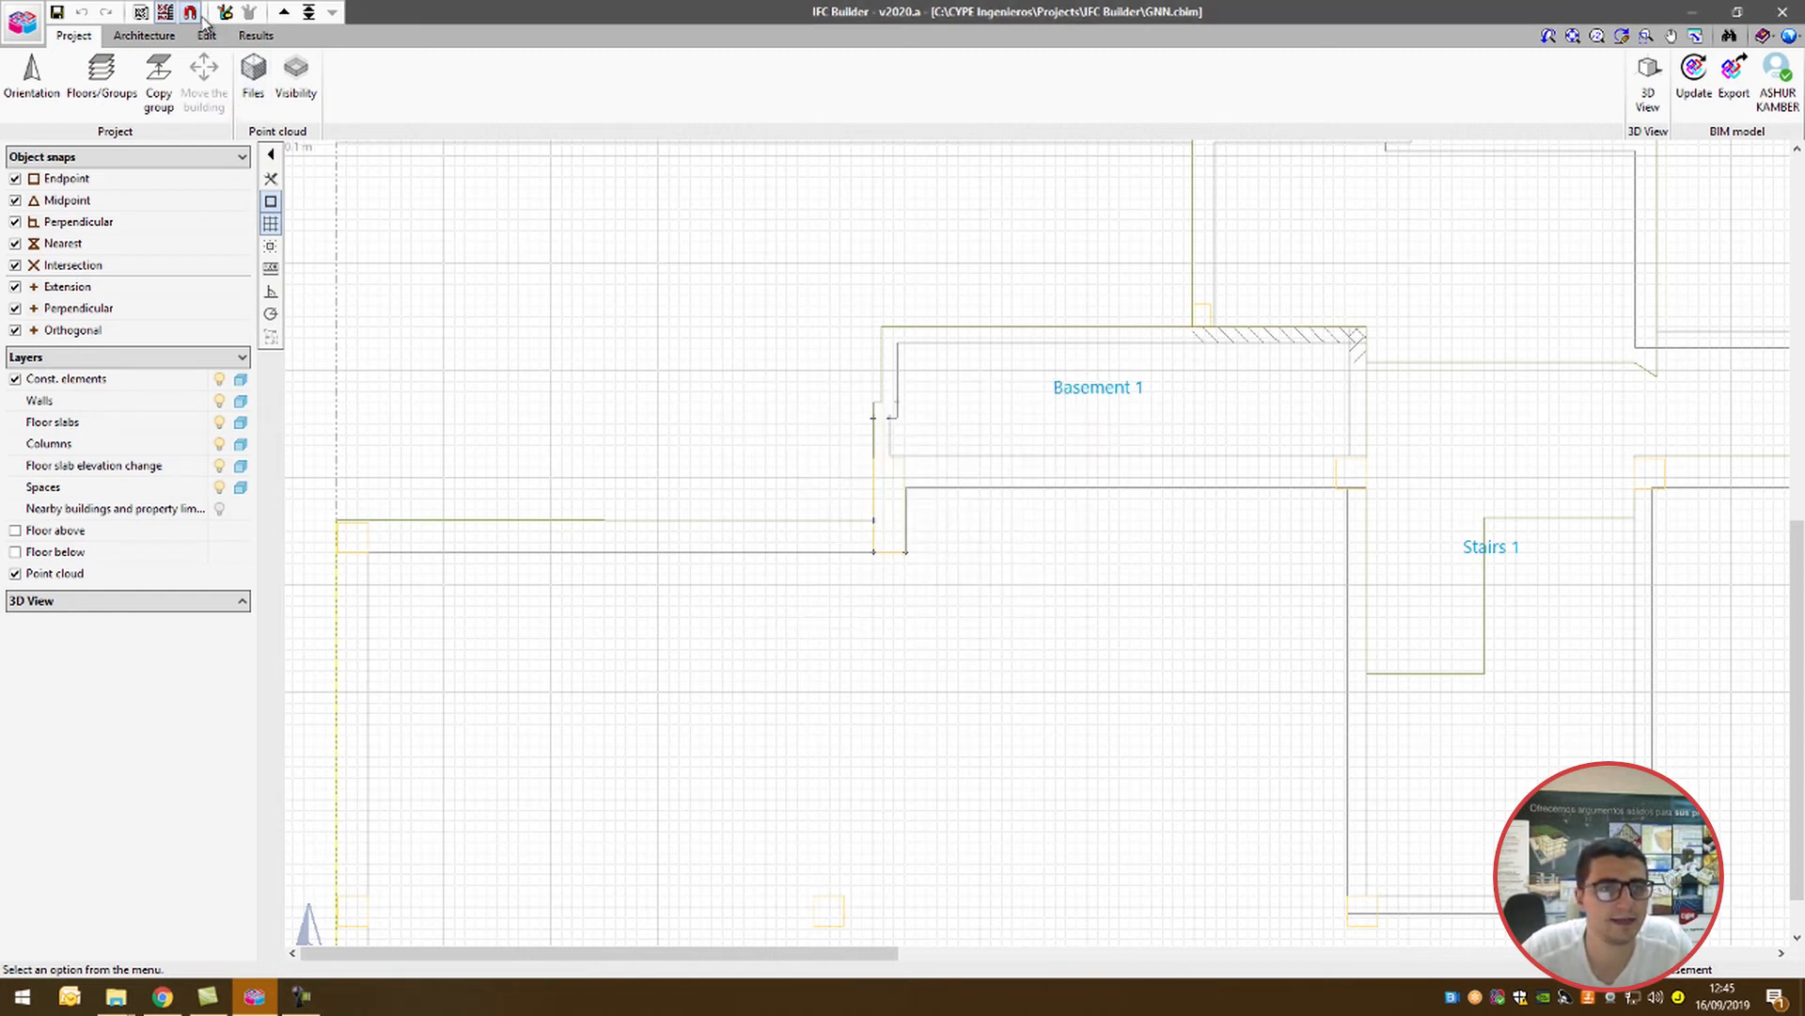
Step: Look over the available editing resources for dimensions, lines, text and shapes, and close their list
{"action": "left_click", "coordinate": [225, 13]}
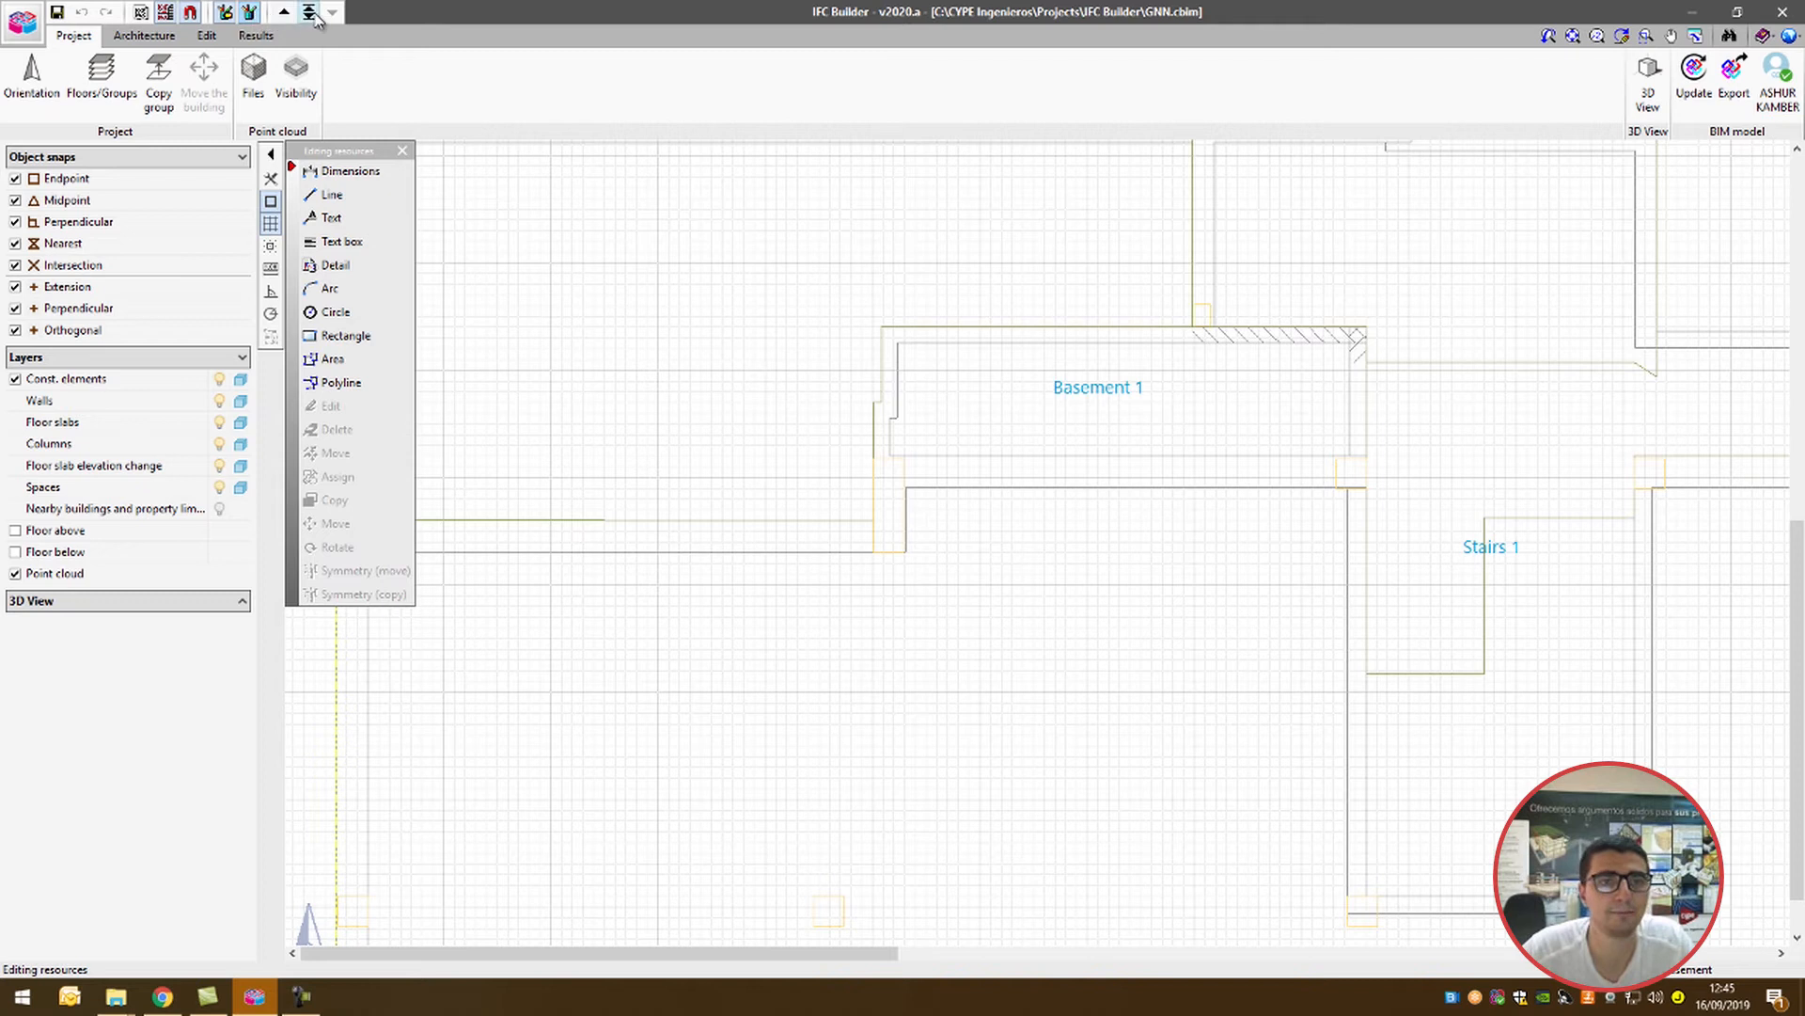
{"action": "left_click", "coordinate": [402, 151]}
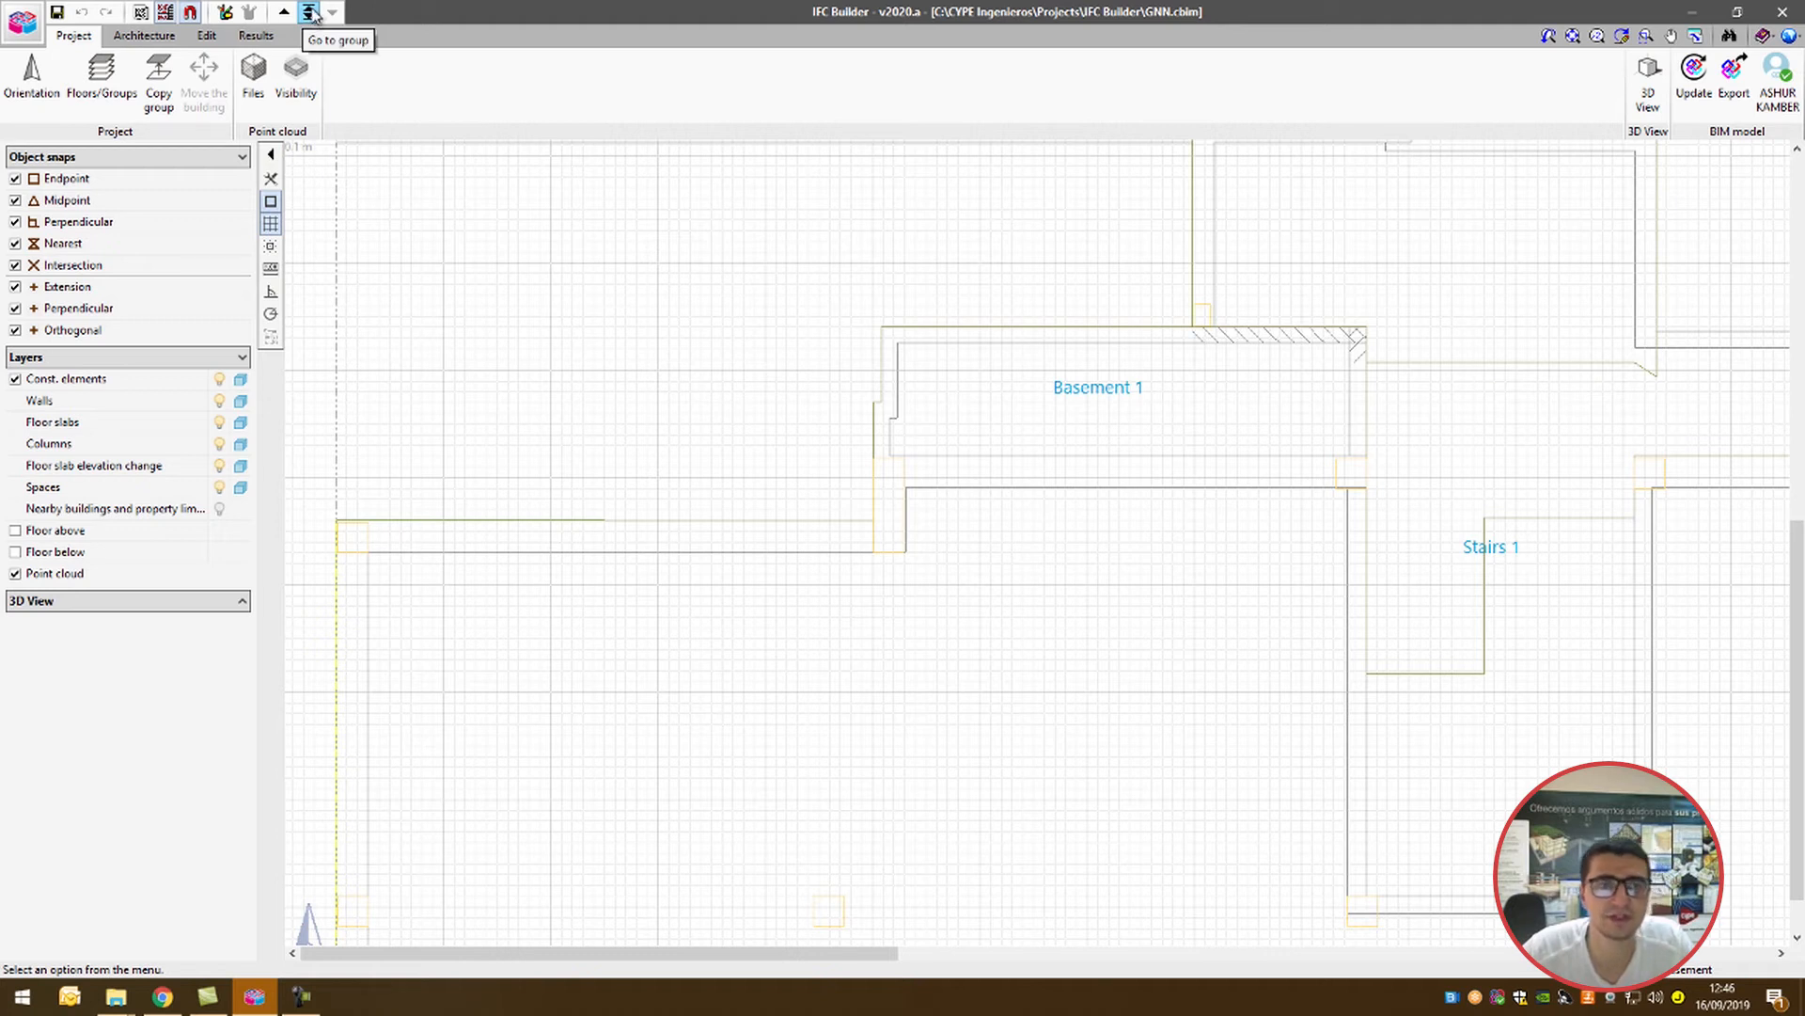
Step: Browse the building groups from Roof down and go to the Basement group
{"action": "left_click", "coordinate": [311, 14]}
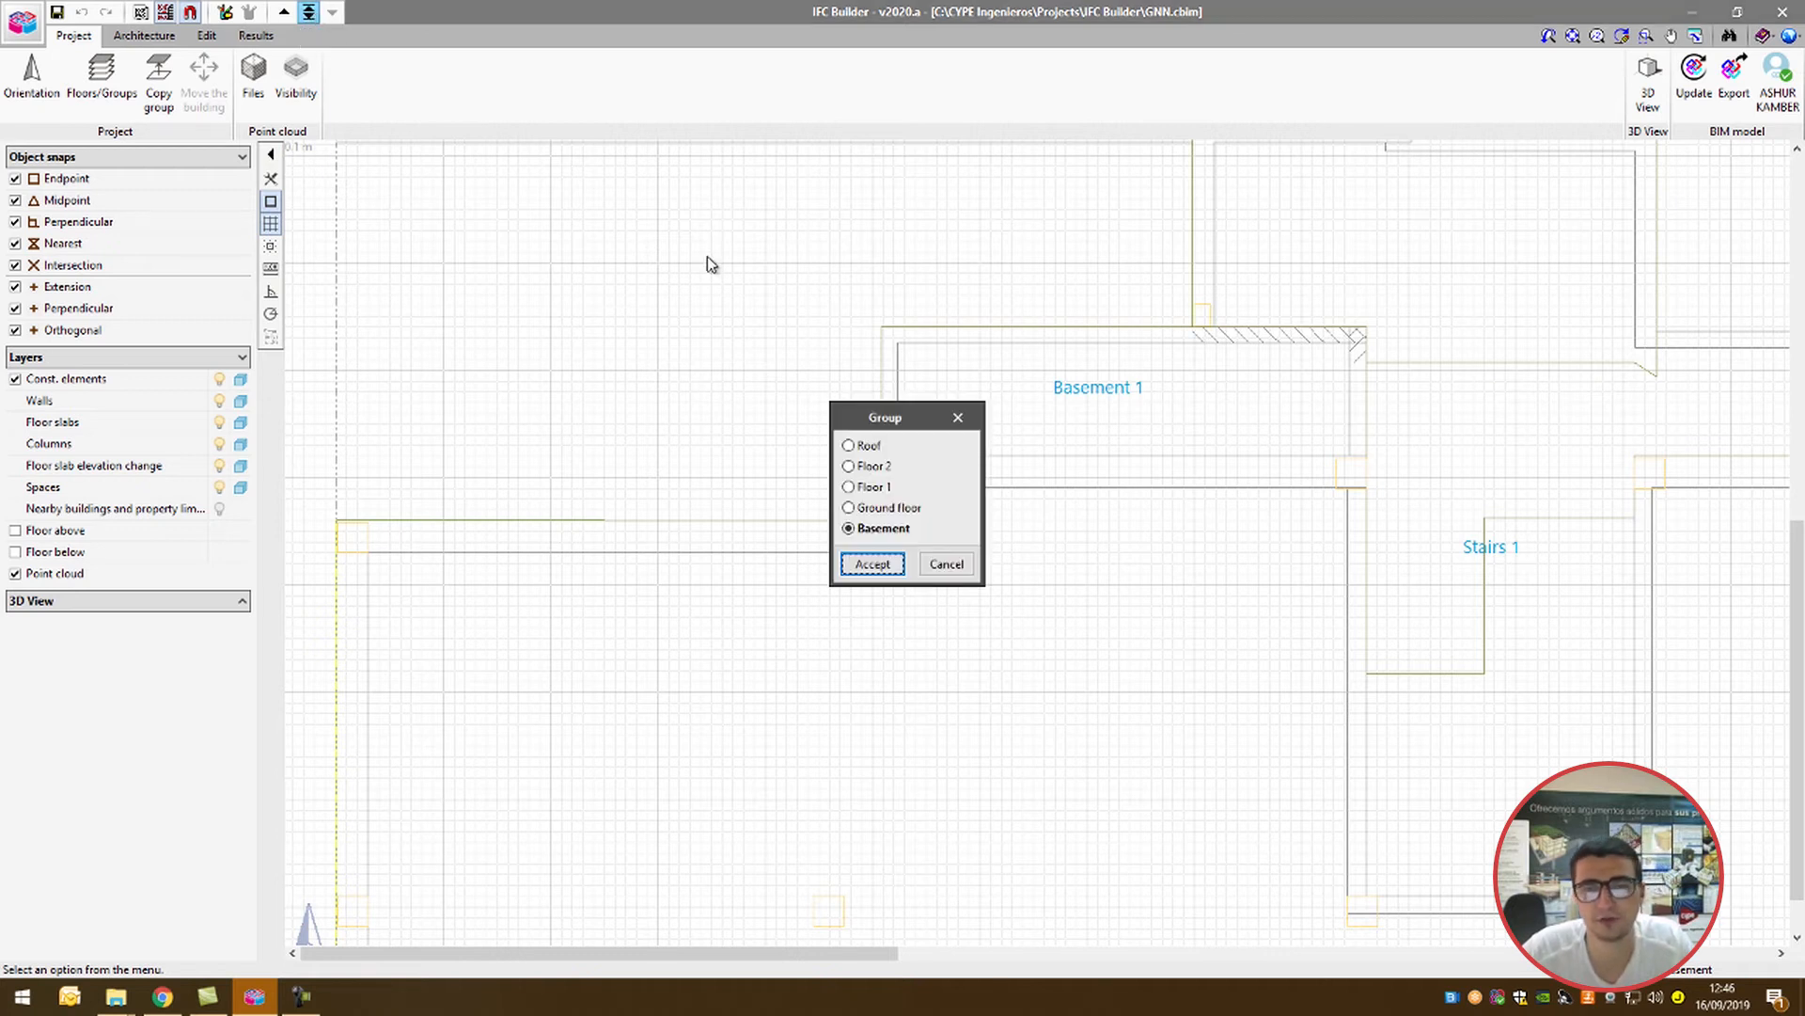
{"action": "left_click", "coordinate": [859, 467]}
{"action": "left_click", "coordinate": [860, 448]}
{"action": "left_click", "coordinate": [860, 467]}
{"action": "left_click", "coordinate": [861, 488]}
{"action": "left_click", "coordinate": [868, 530]}
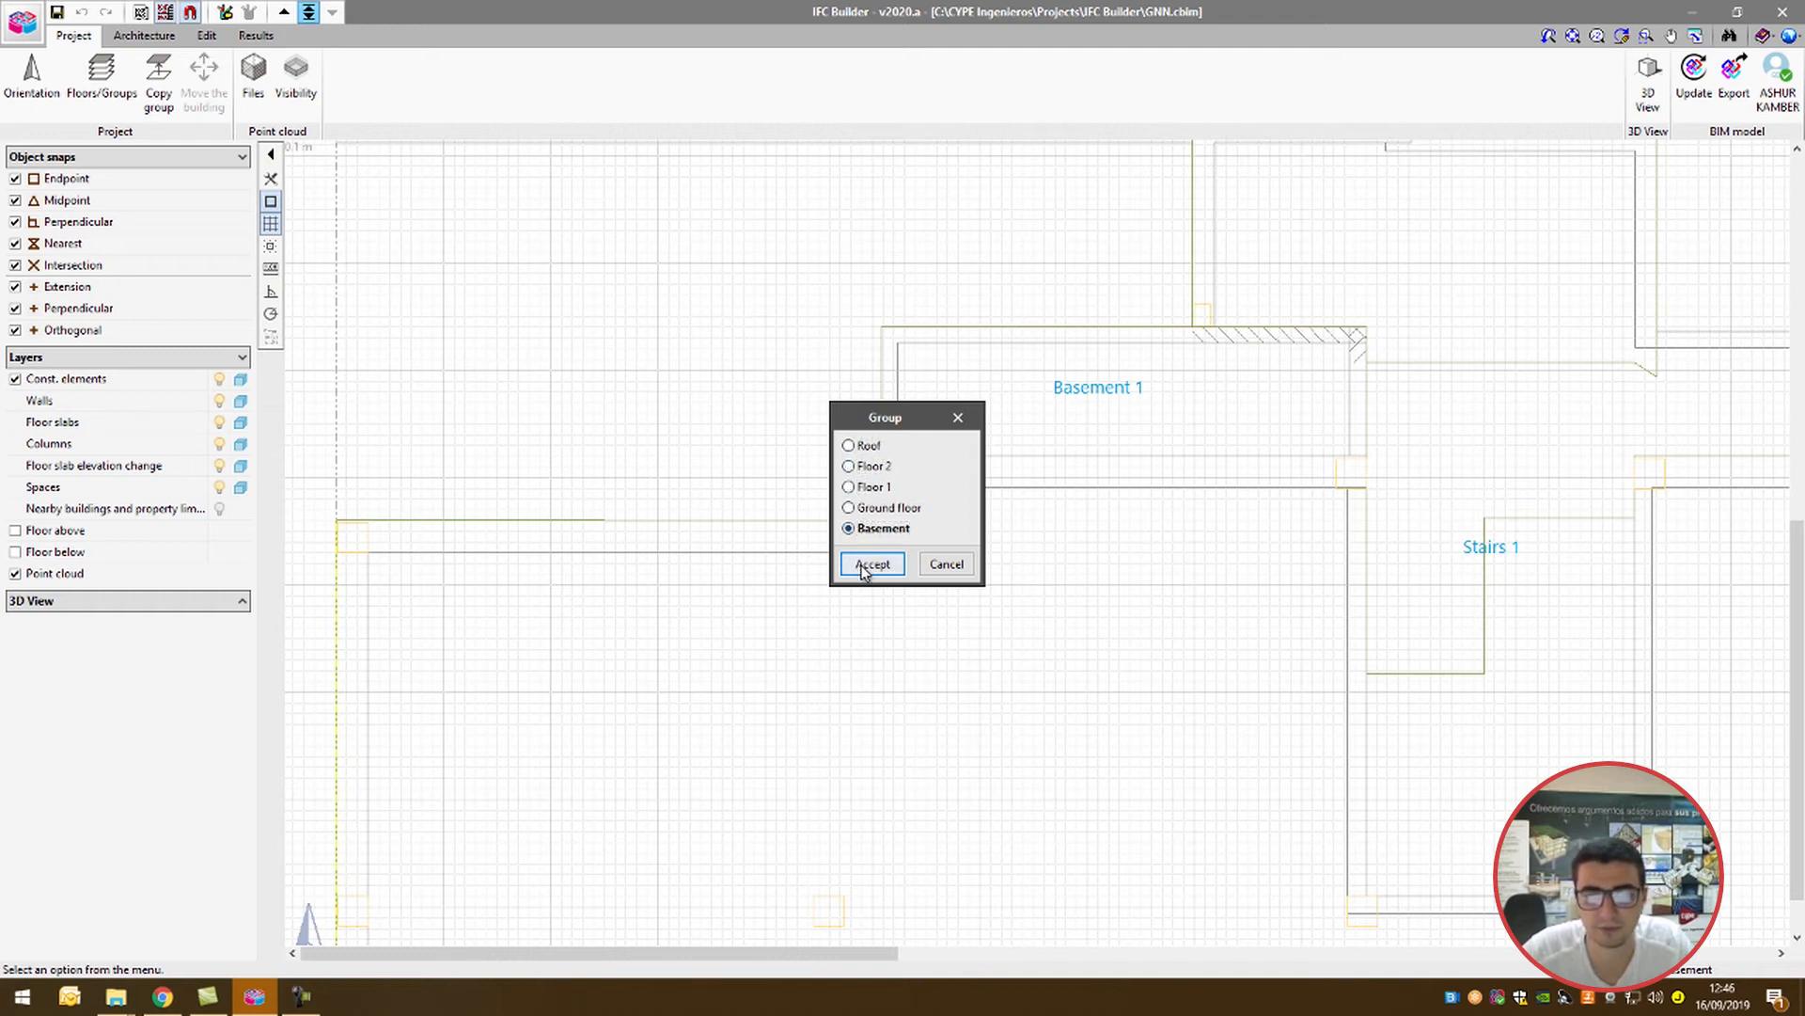
{"action": "left_click", "coordinate": [871, 564]}
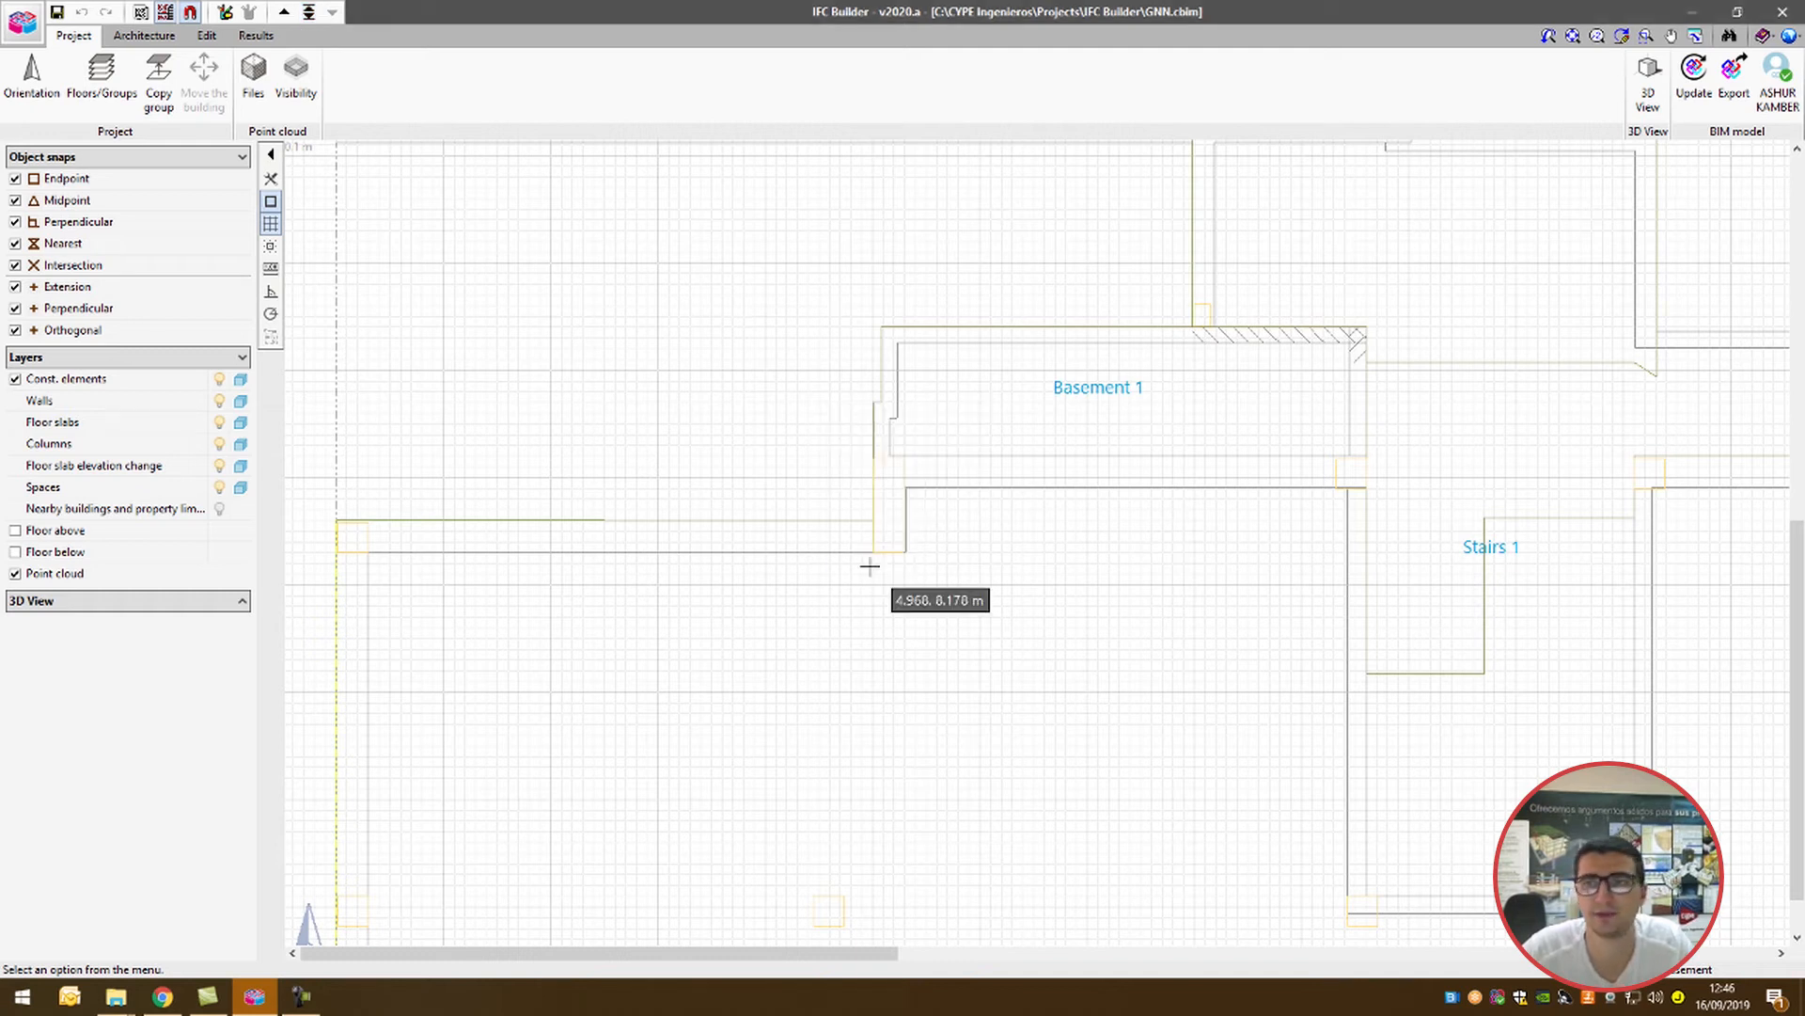
Step: Fit the whole drawing in view, zoom out, and frame the basement plan with a zoom window
{"action": "left_click", "coordinate": [1572, 38]}
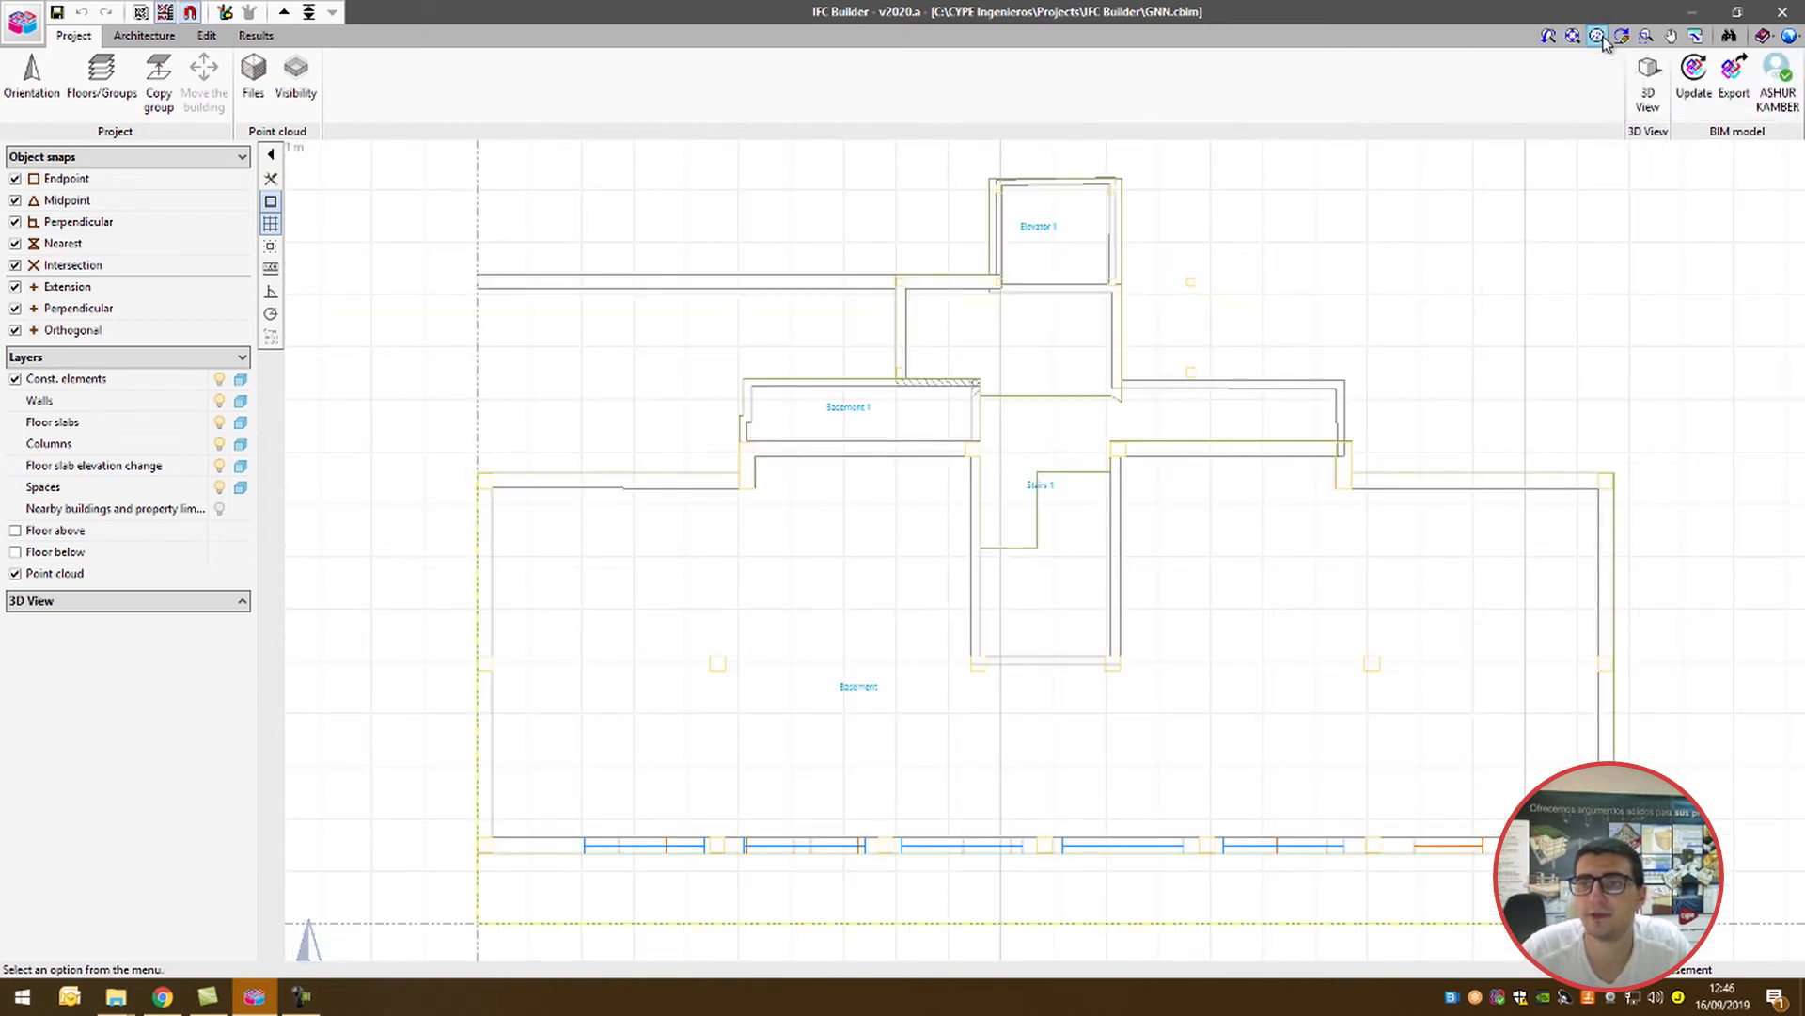
{"action": "left_click", "coordinate": [1599, 38]}
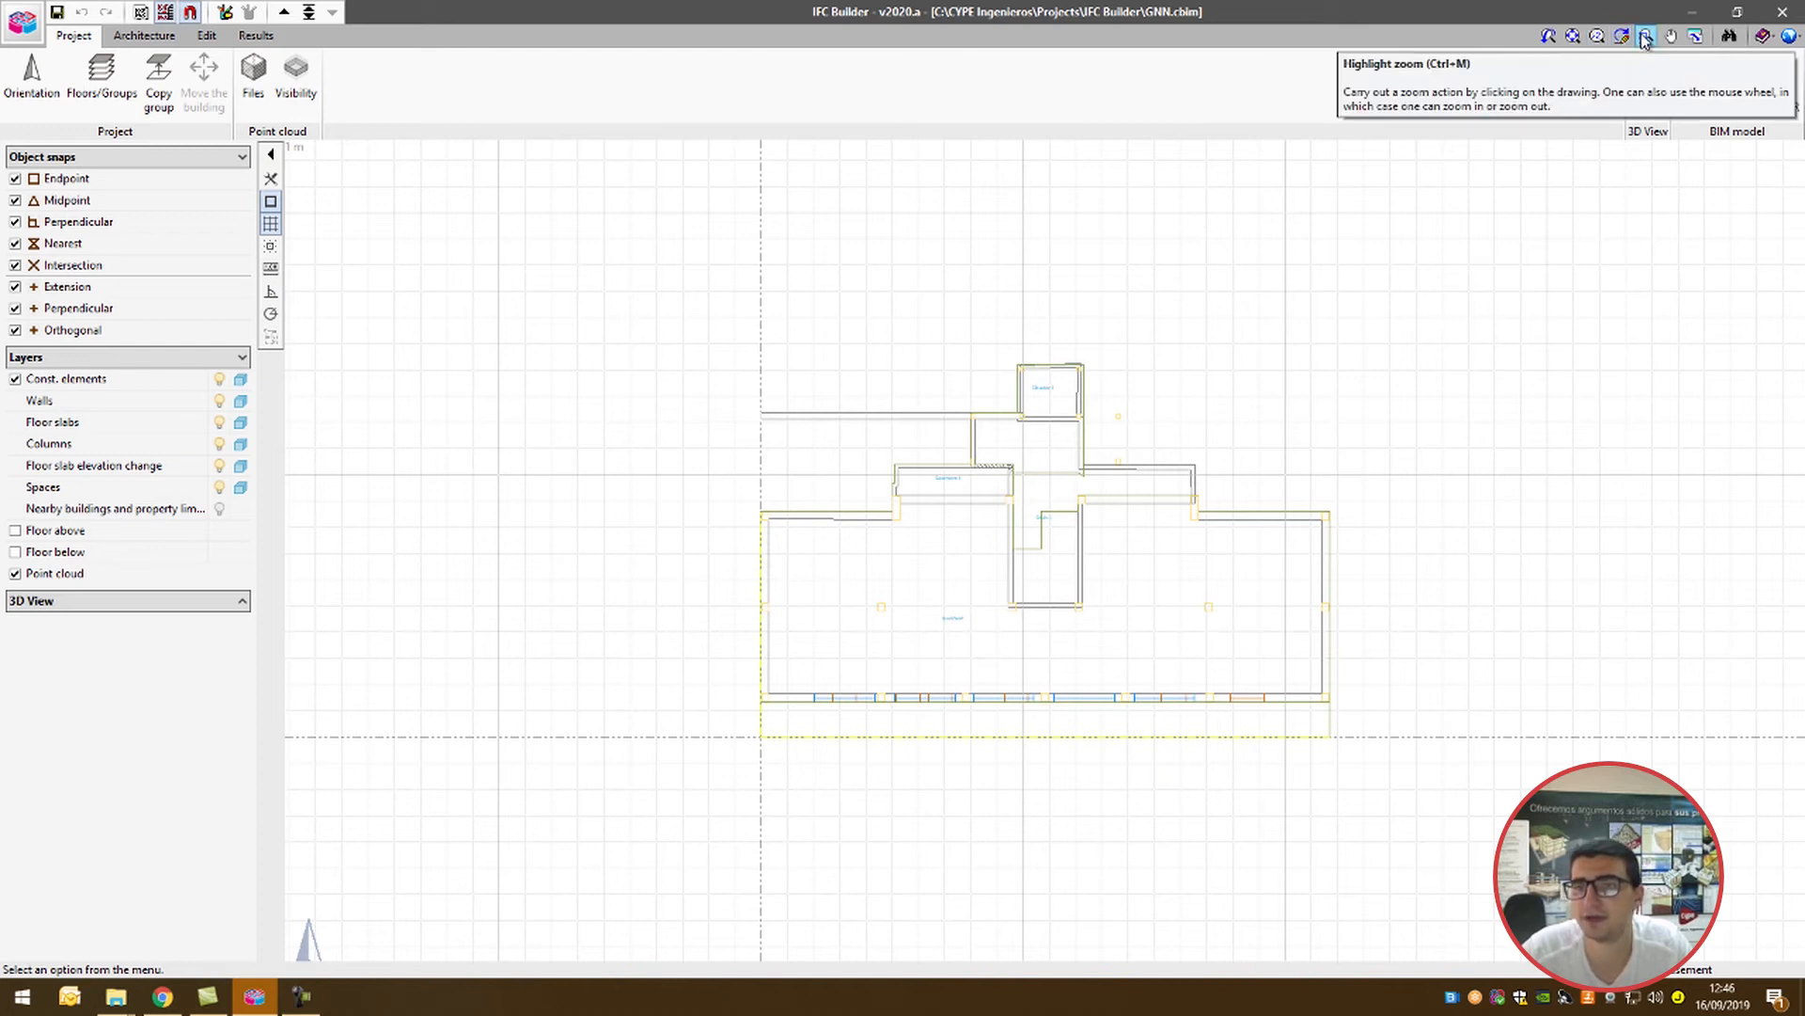
{"action": "left_click", "coordinate": [1643, 38]}
{"action": "left_click", "coordinate": [711, 351]}
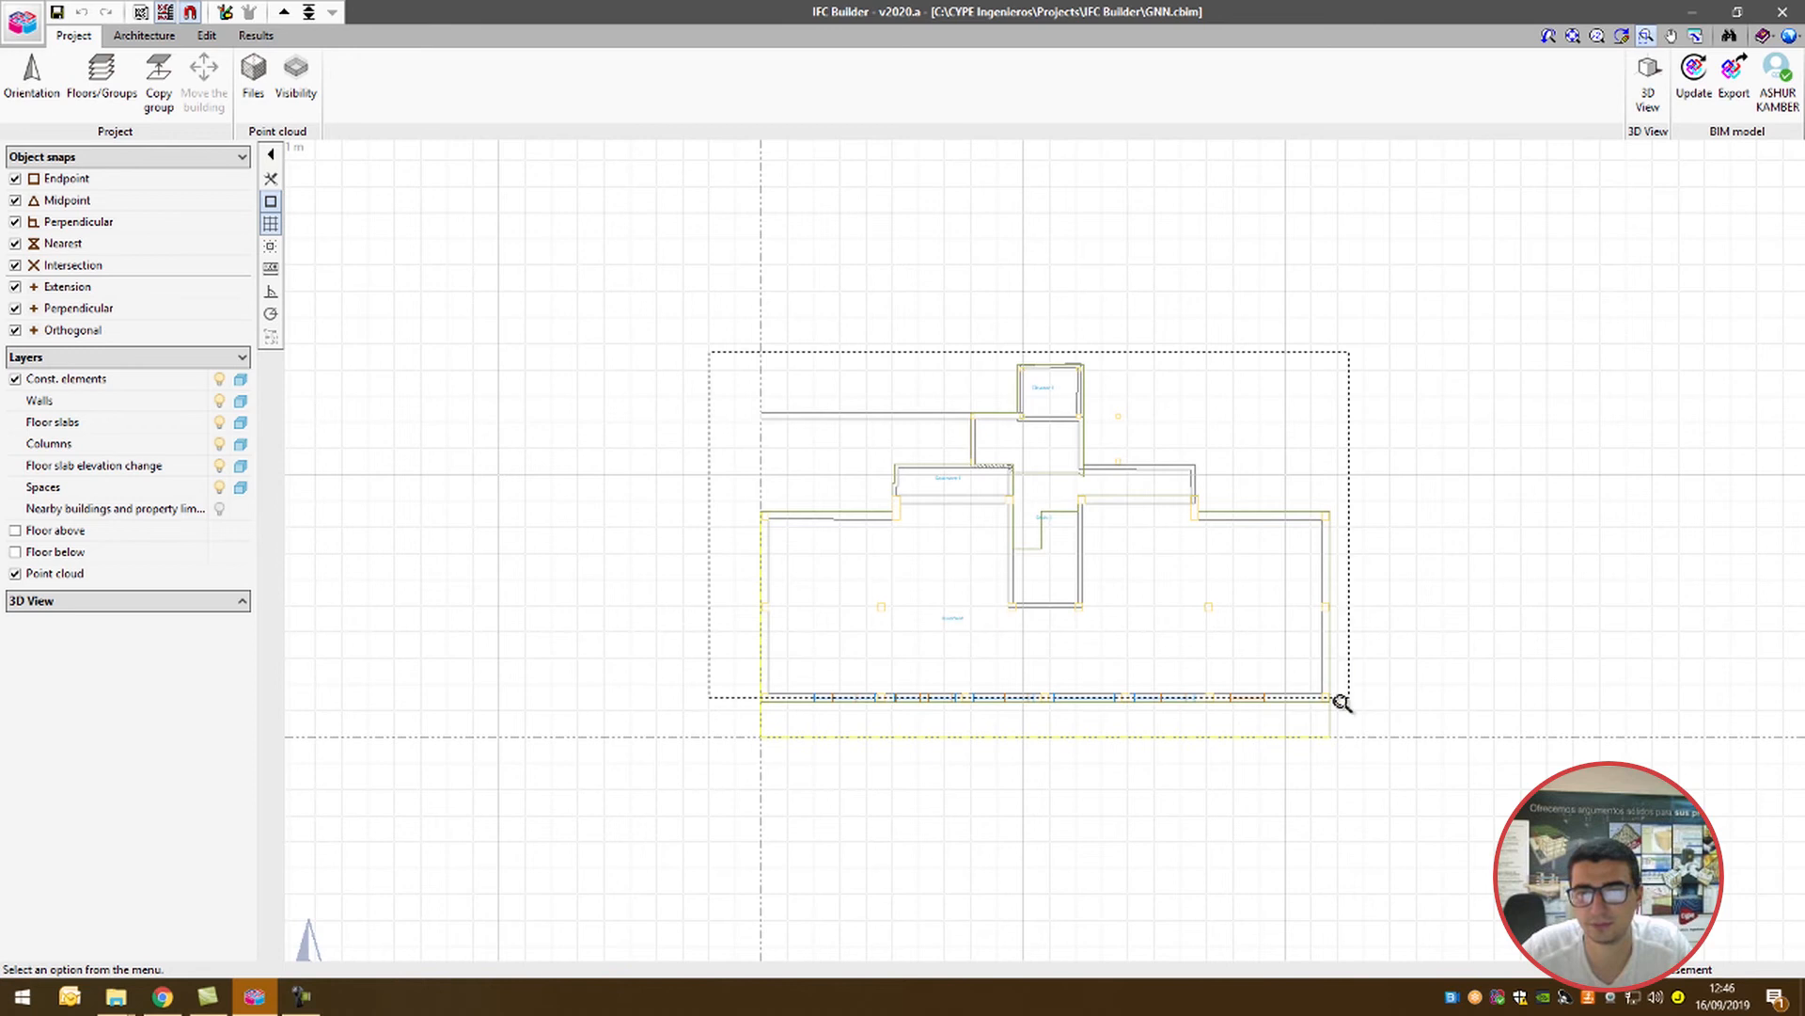
{"action": "left_click", "coordinate": [1360, 753]}
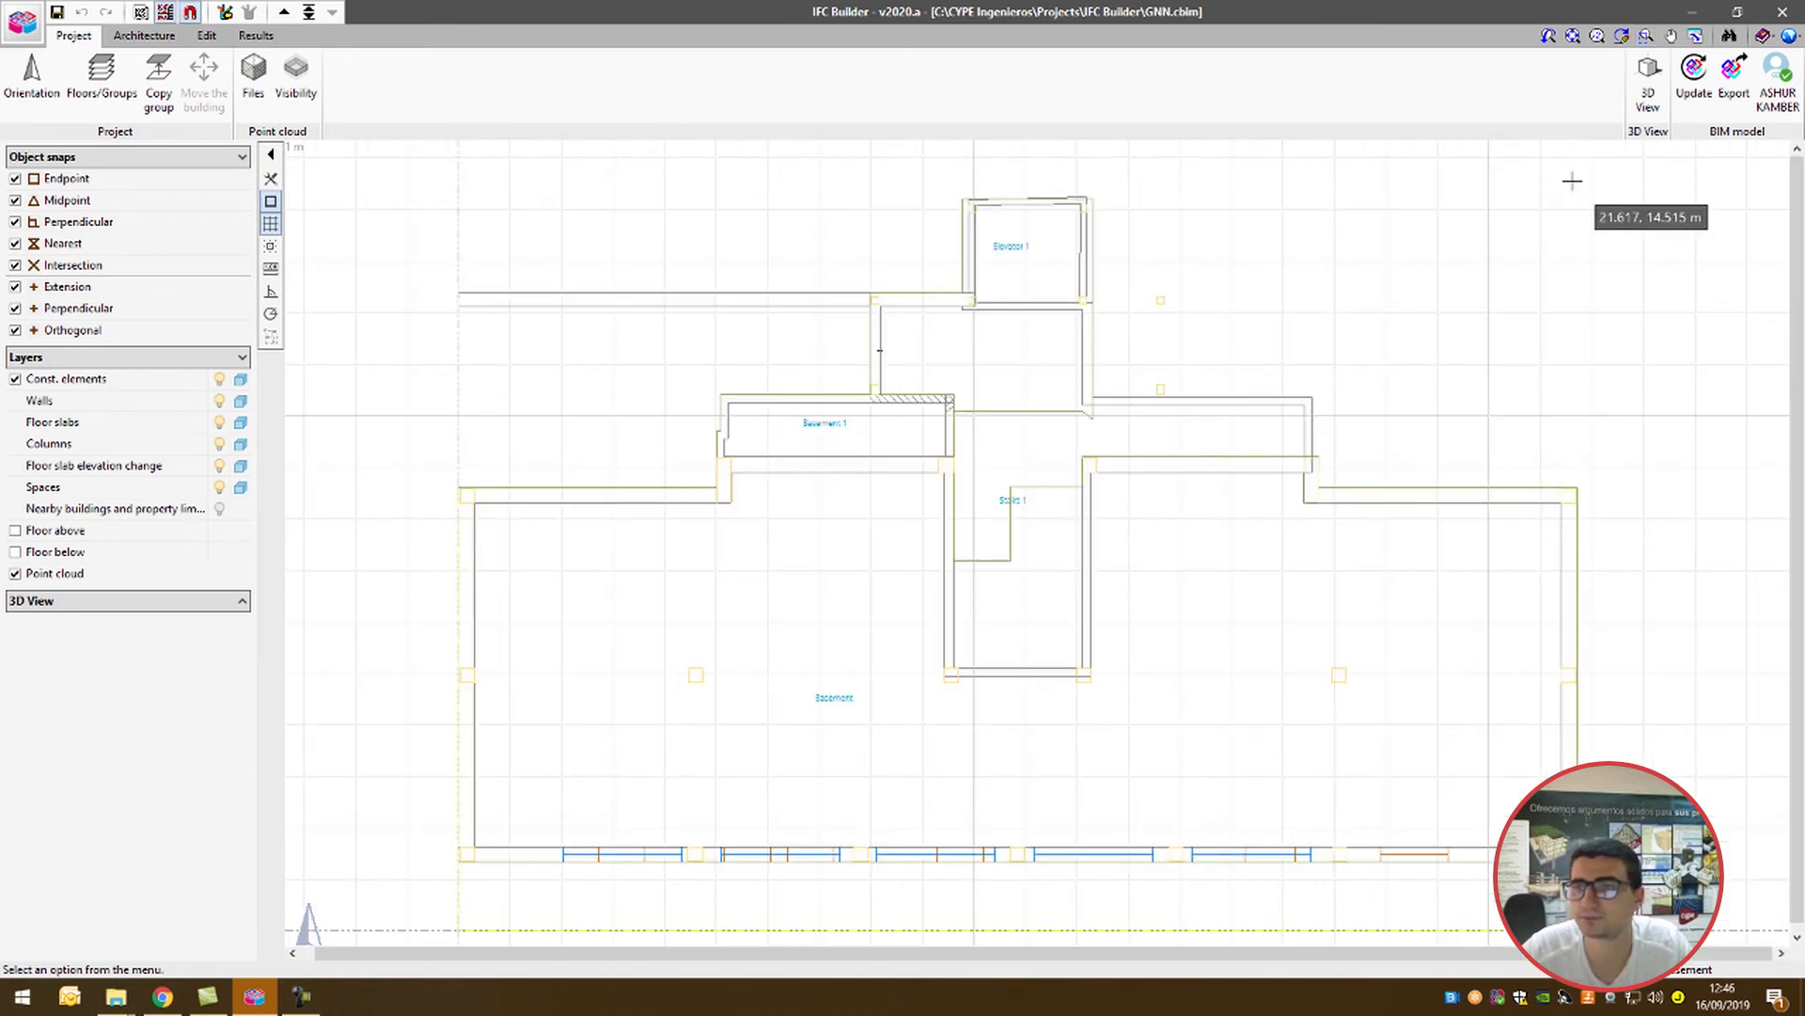
Step: Browse the searchable list of commands and the program's documentation, licence and About options
{"action": "left_click", "coordinate": [1729, 37]}
{"action": "scroll", "coordinate": [1058, 470], "scroll_direction": "down", "scroll_amount": 5}
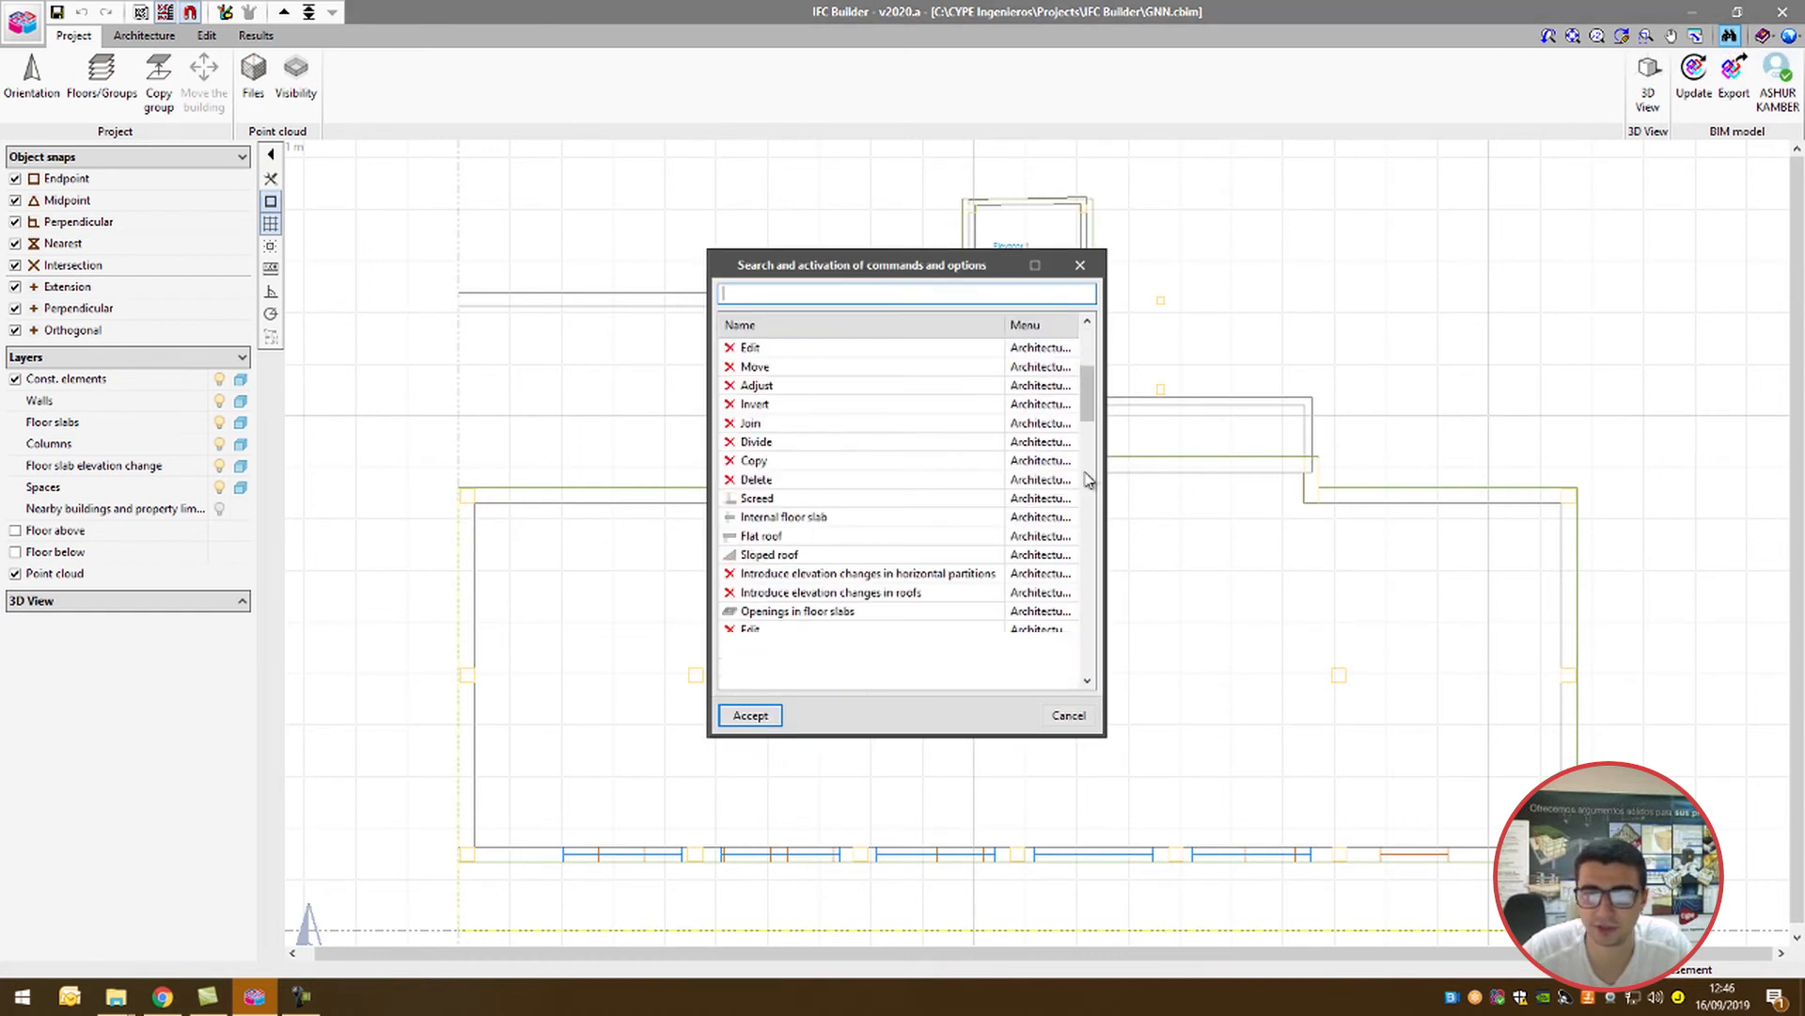
{"action": "scroll", "coordinate": [1041, 491], "scroll_direction": "down", "scroll_amount": 1}
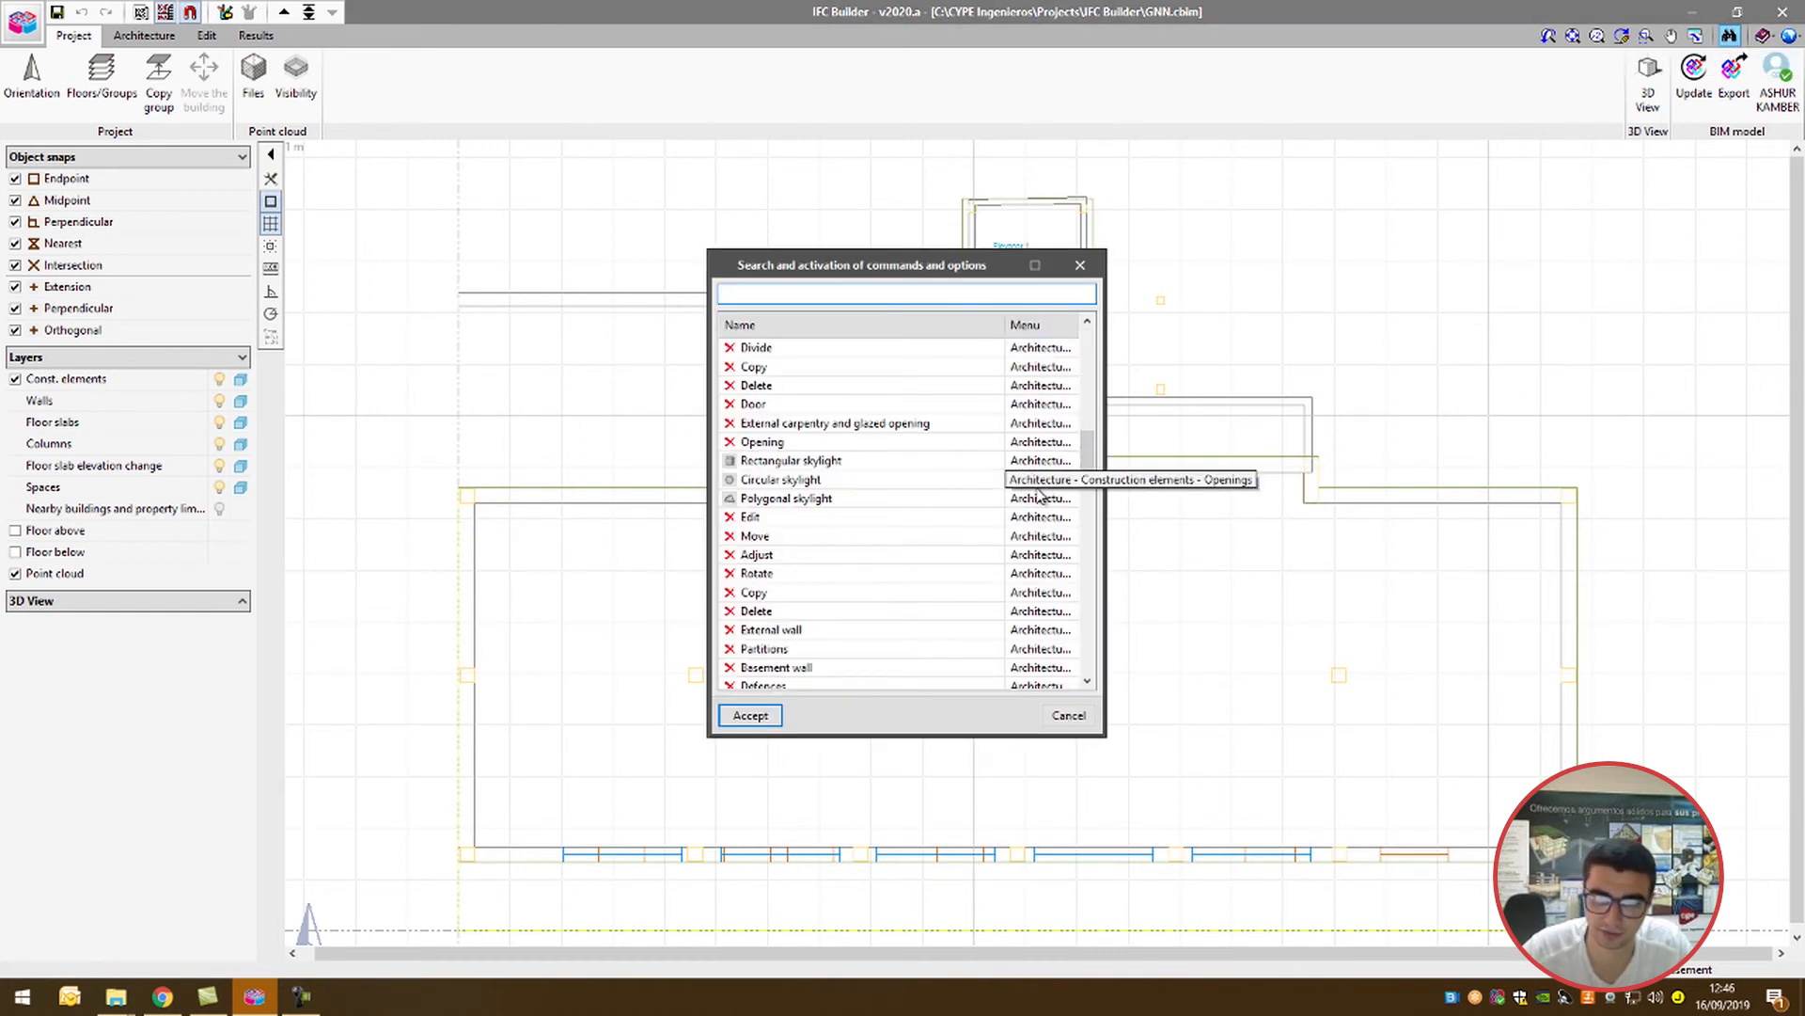
{"action": "left_click", "coordinate": [758, 717]}
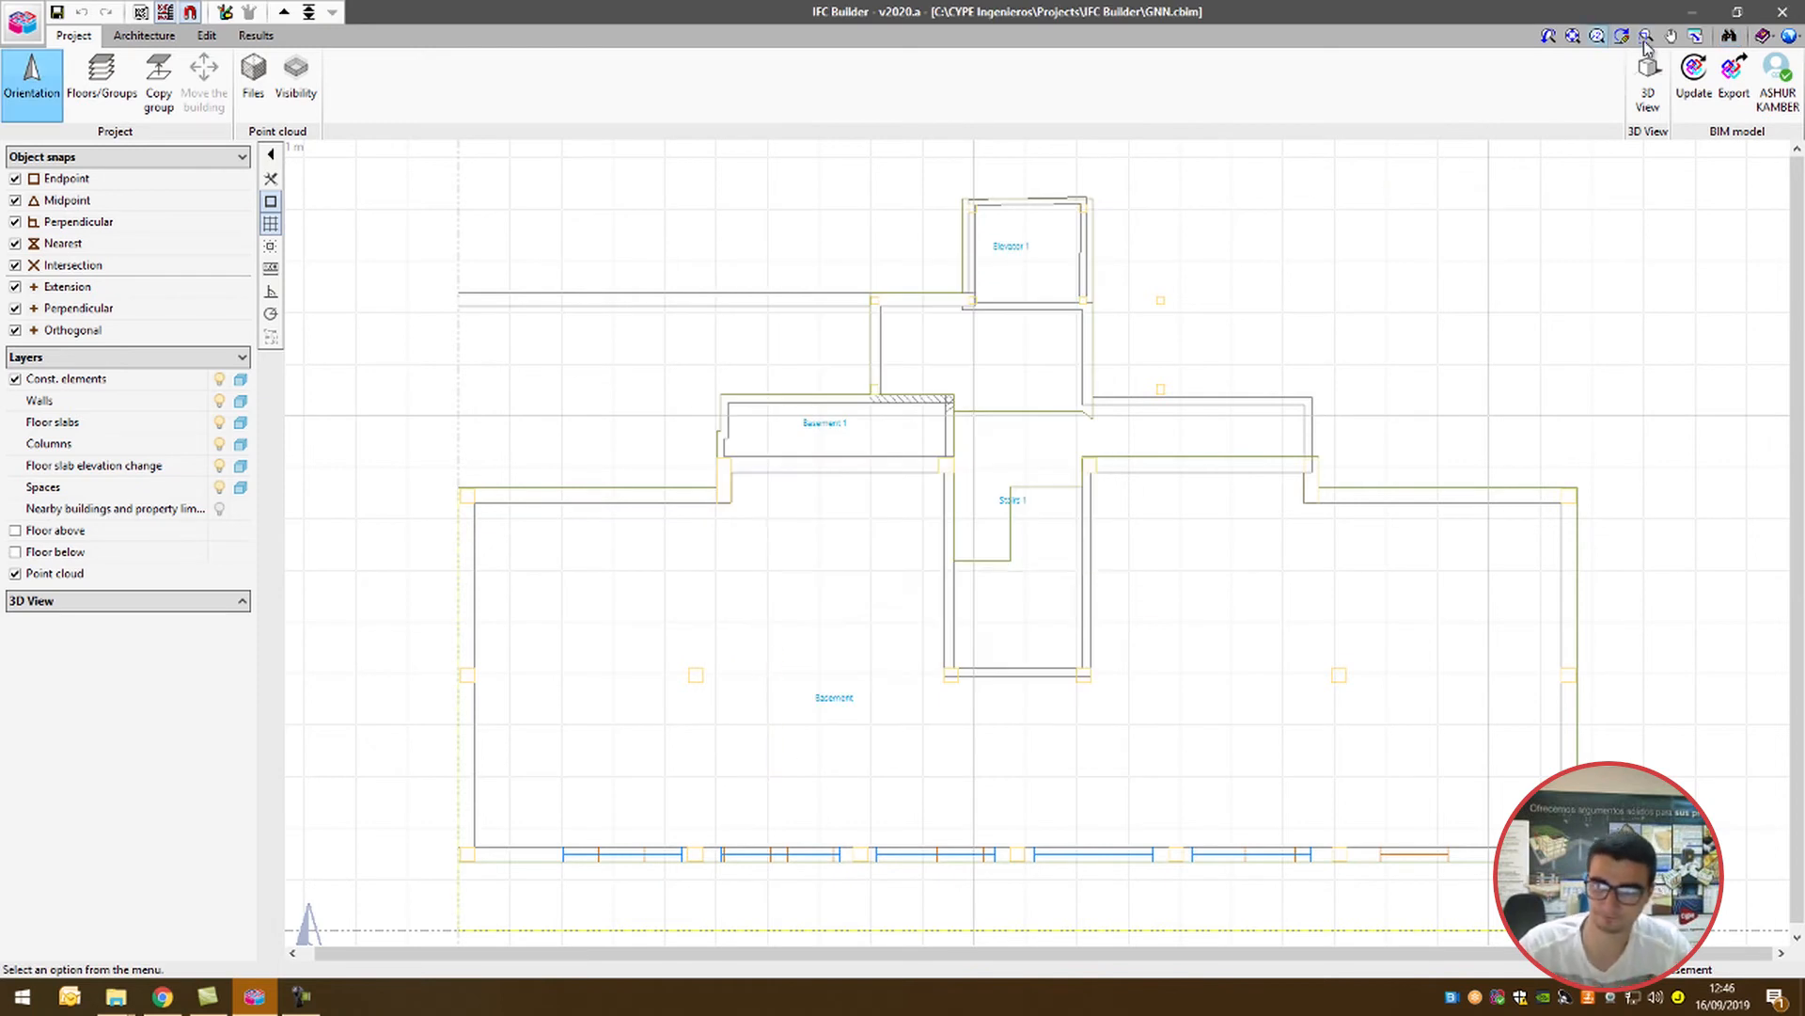
{"action": "left_click", "coordinate": [1760, 38]}
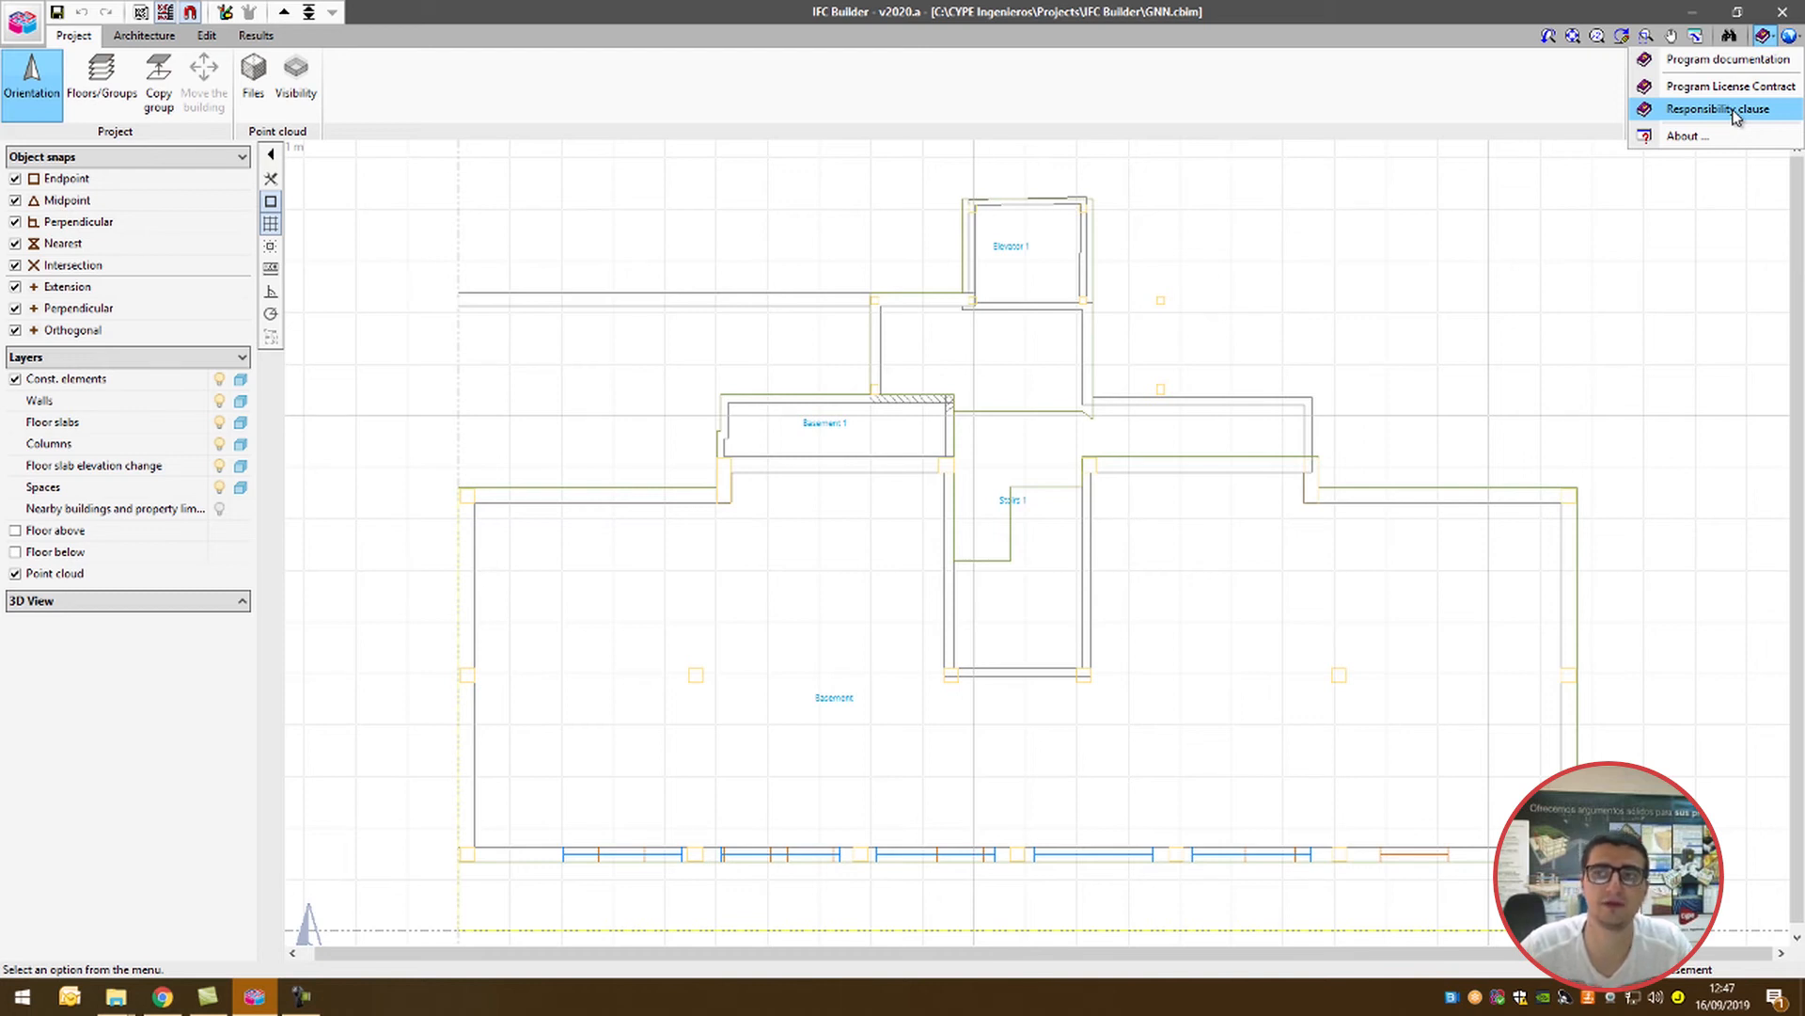
{"action": "left_click", "coordinate": [1765, 41]}
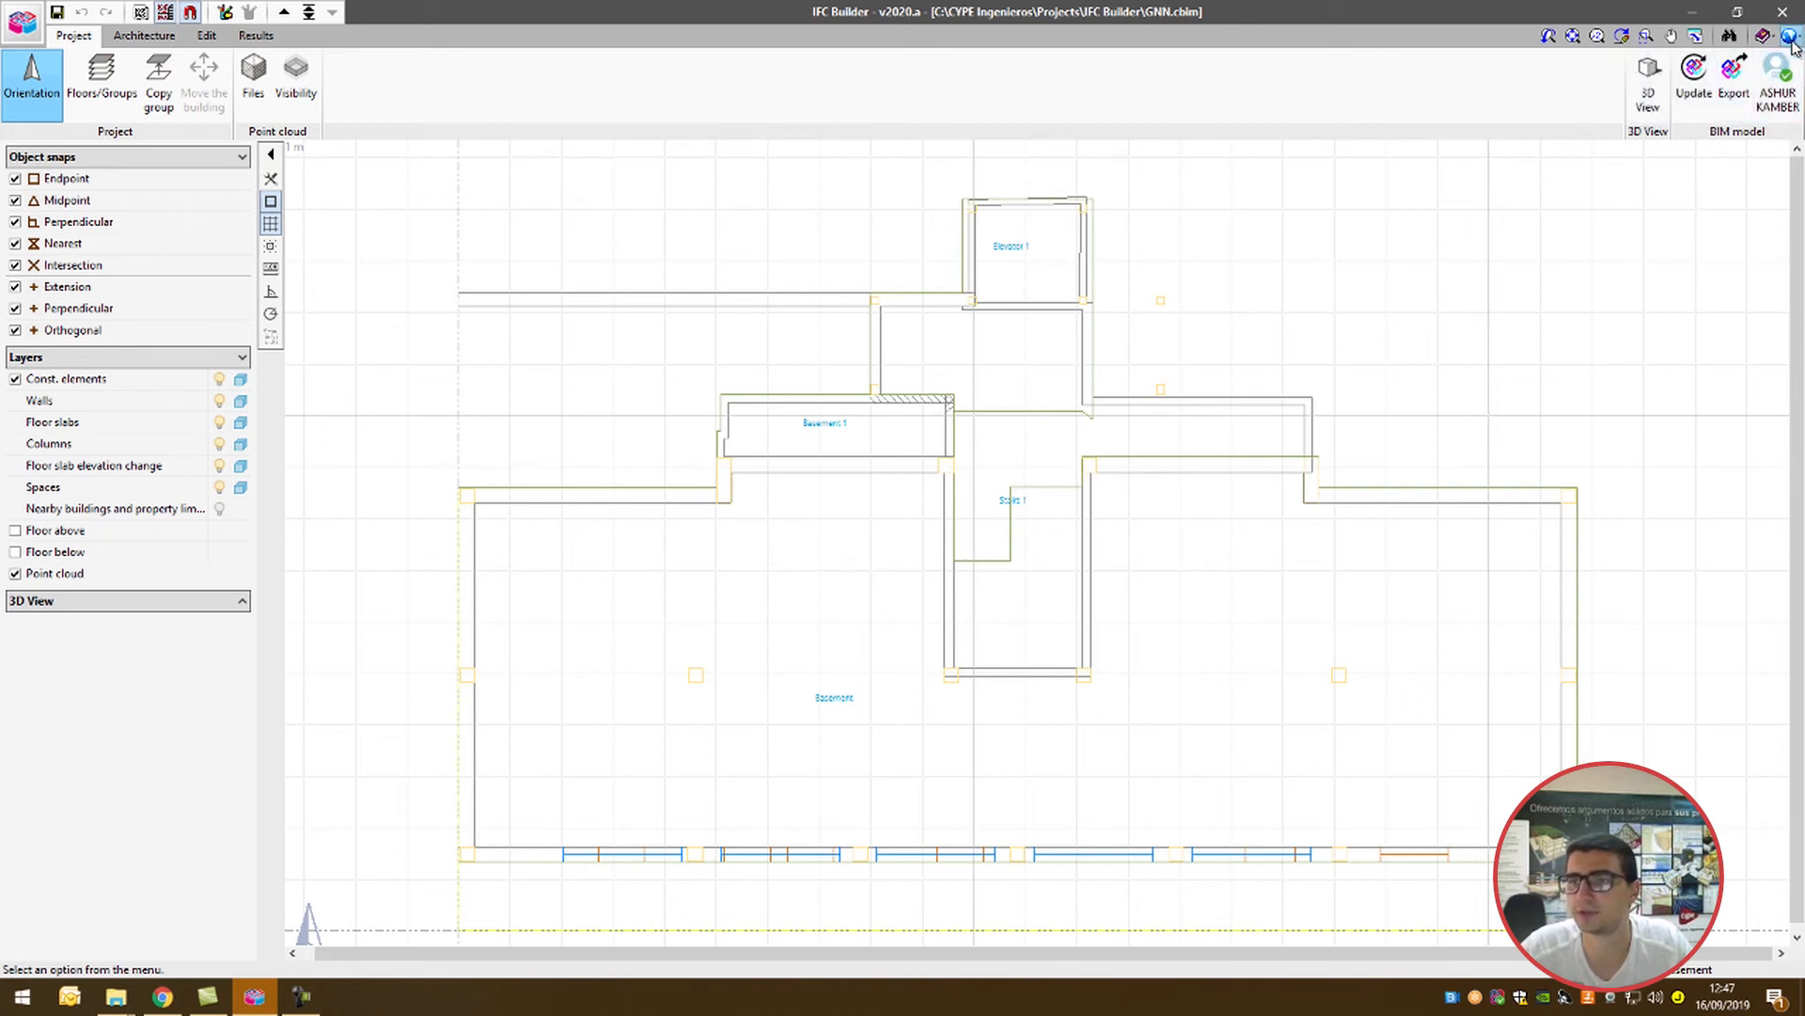
Step: Set the drawing's background colour to grey
{"action": "left_click", "coordinate": [1791, 37]}
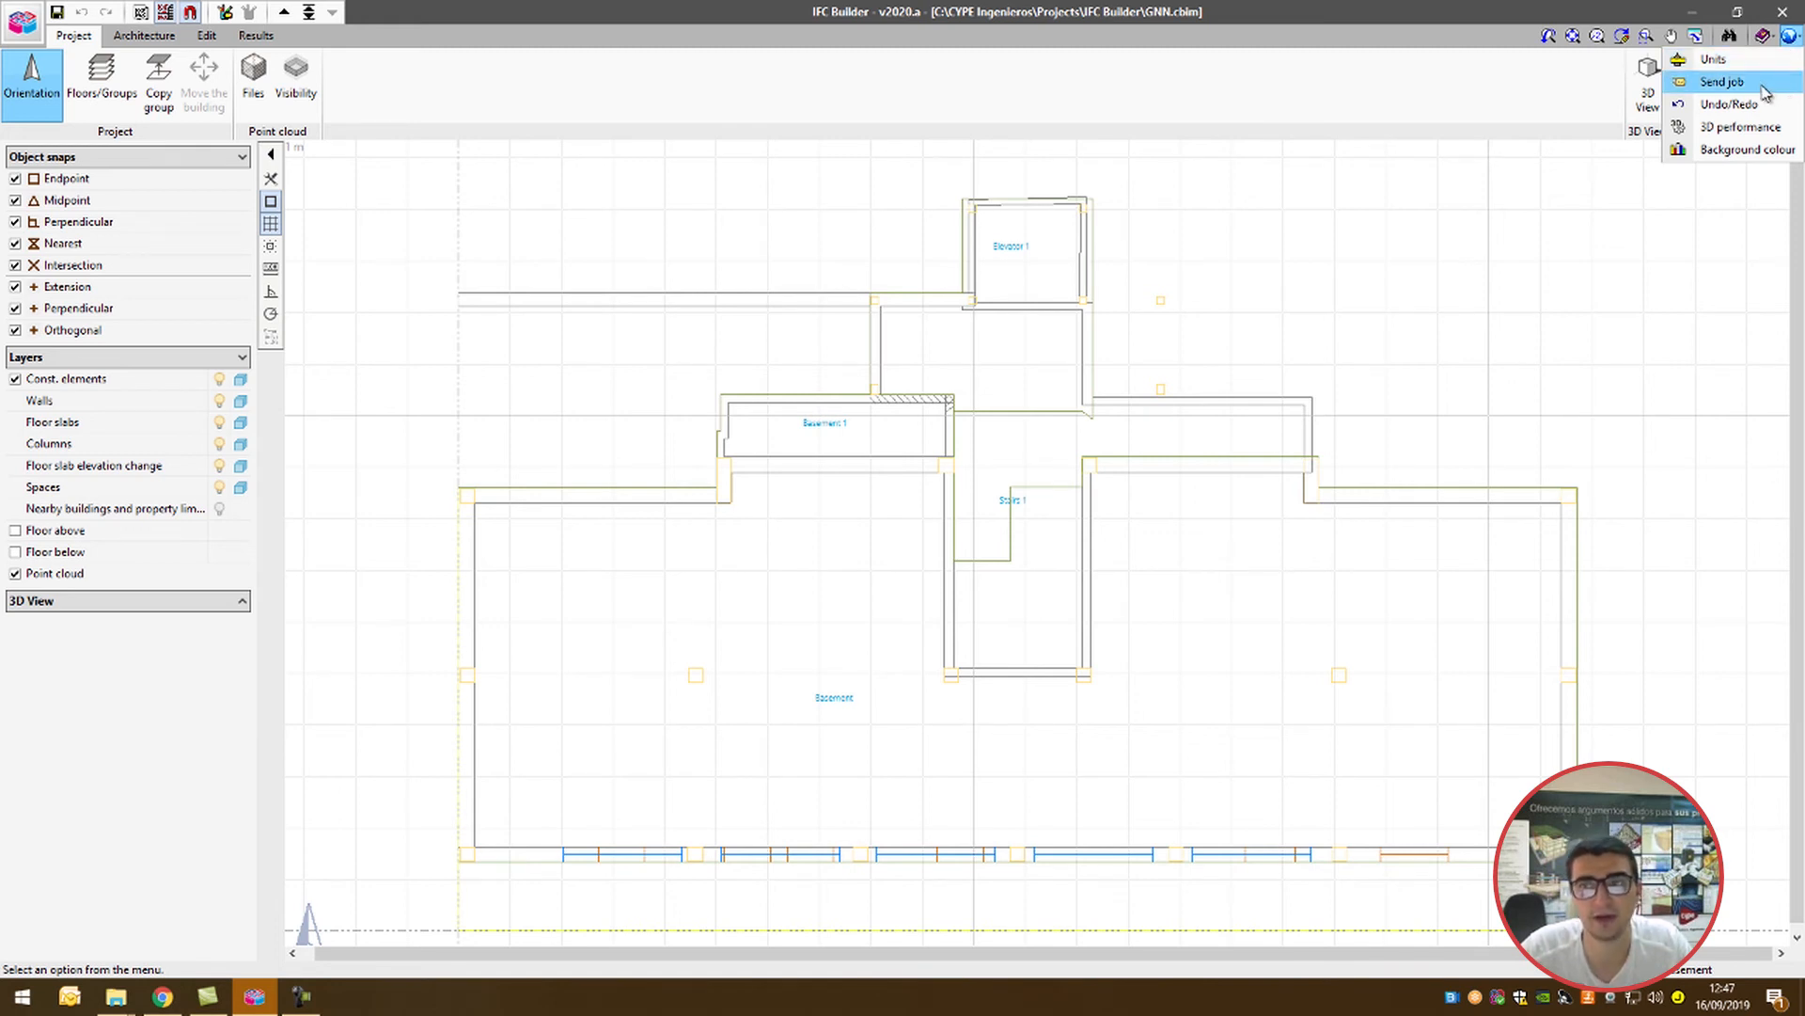
{"action": "left_click", "coordinate": [1746, 154]}
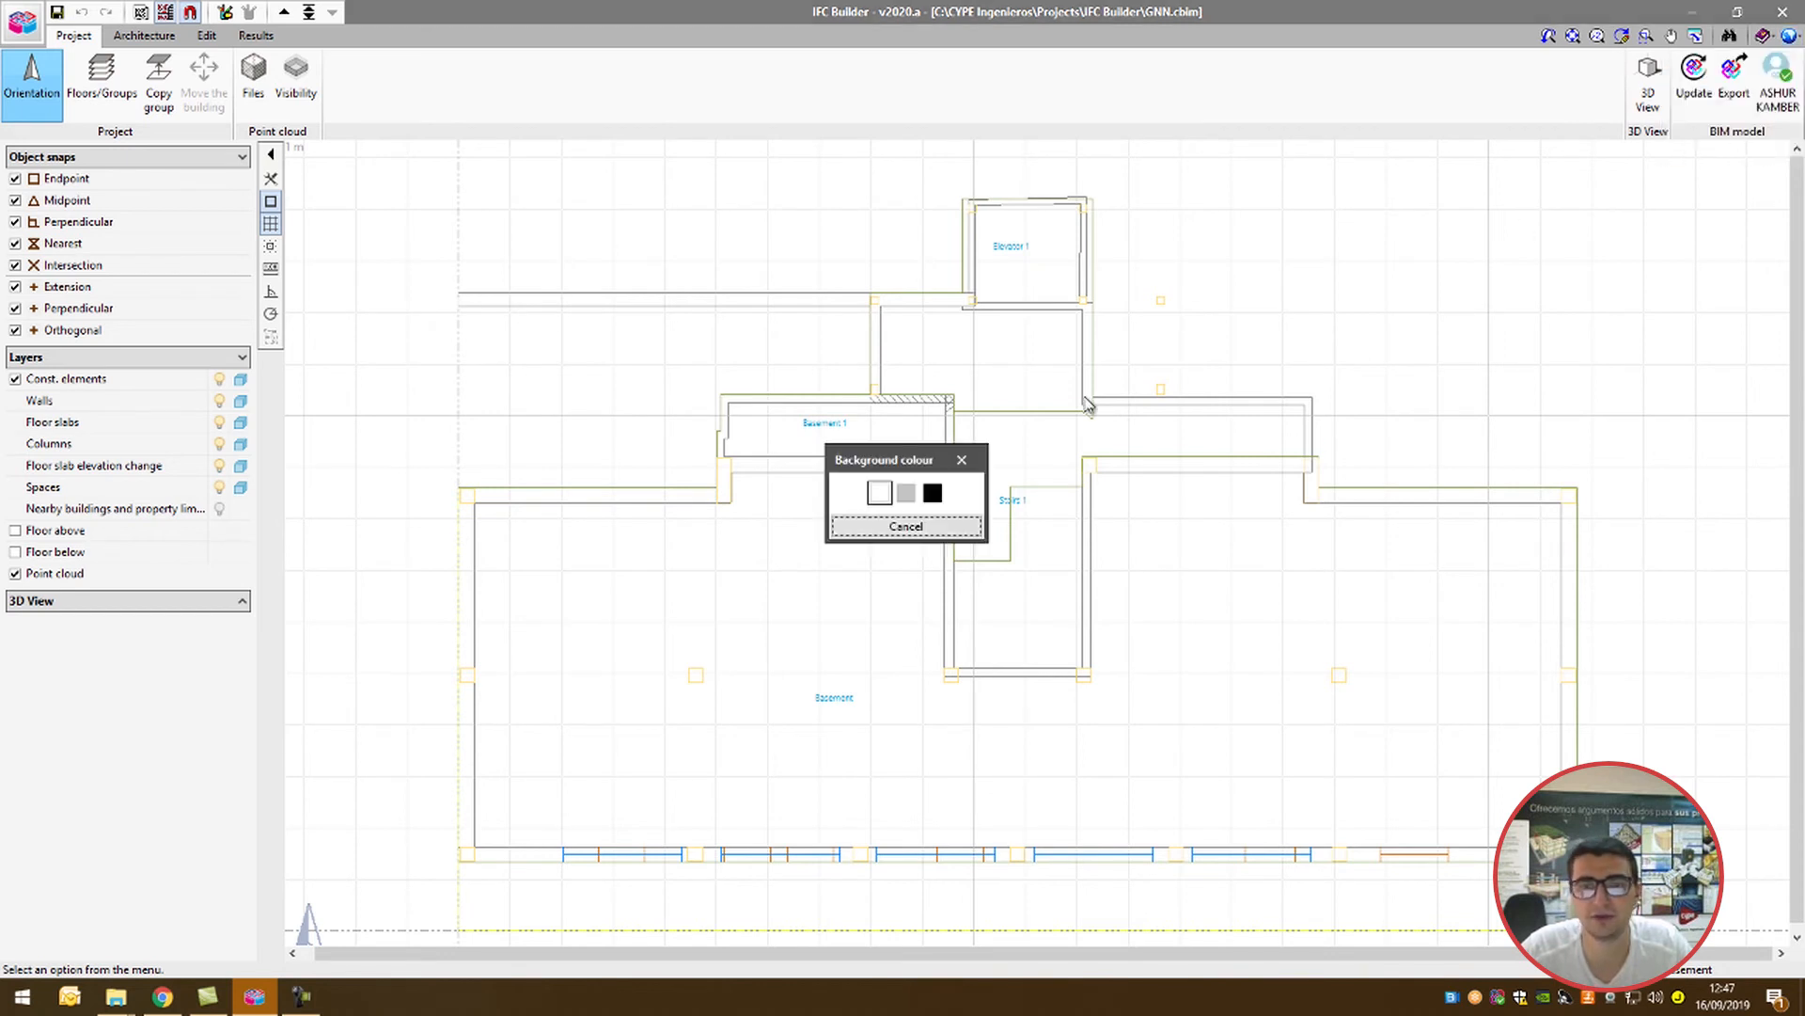
{"action": "left_click", "coordinate": [917, 491]}
Step: Load the predefined International system into the project's unit settings
{"action": "left_click", "coordinate": [1789, 35]}
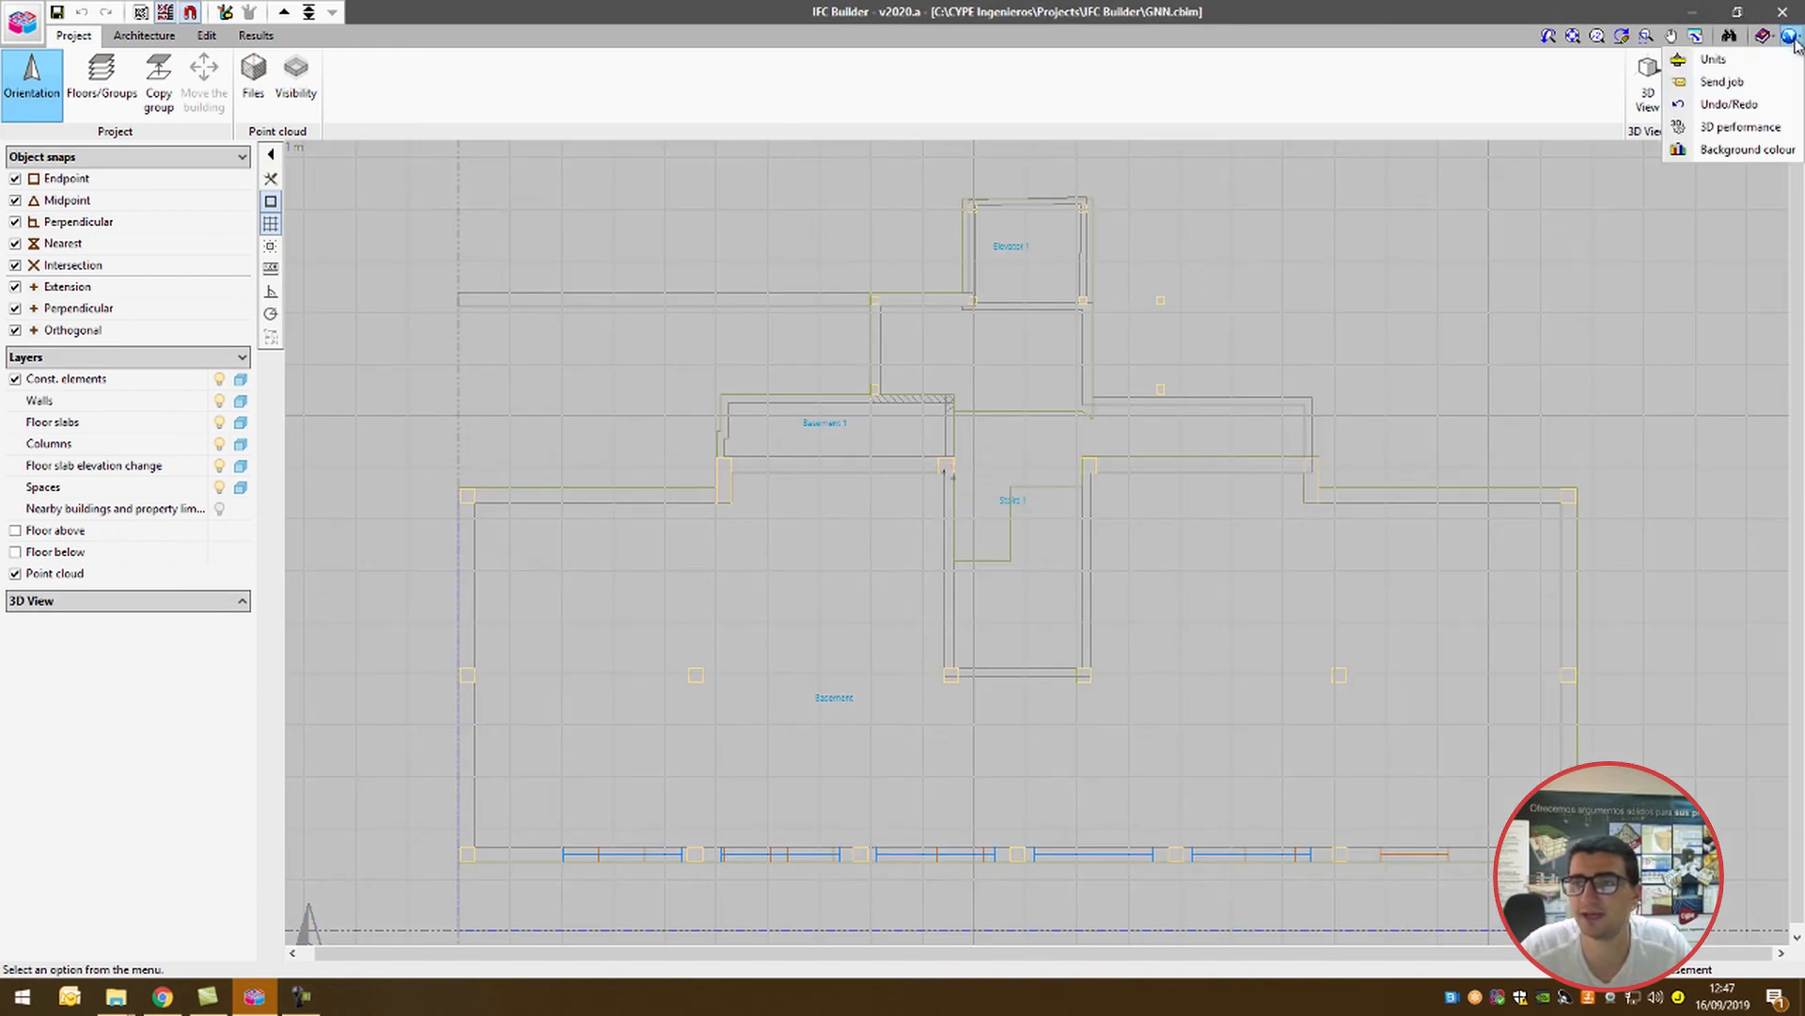
{"action": "left_click", "coordinate": [1714, 61]}
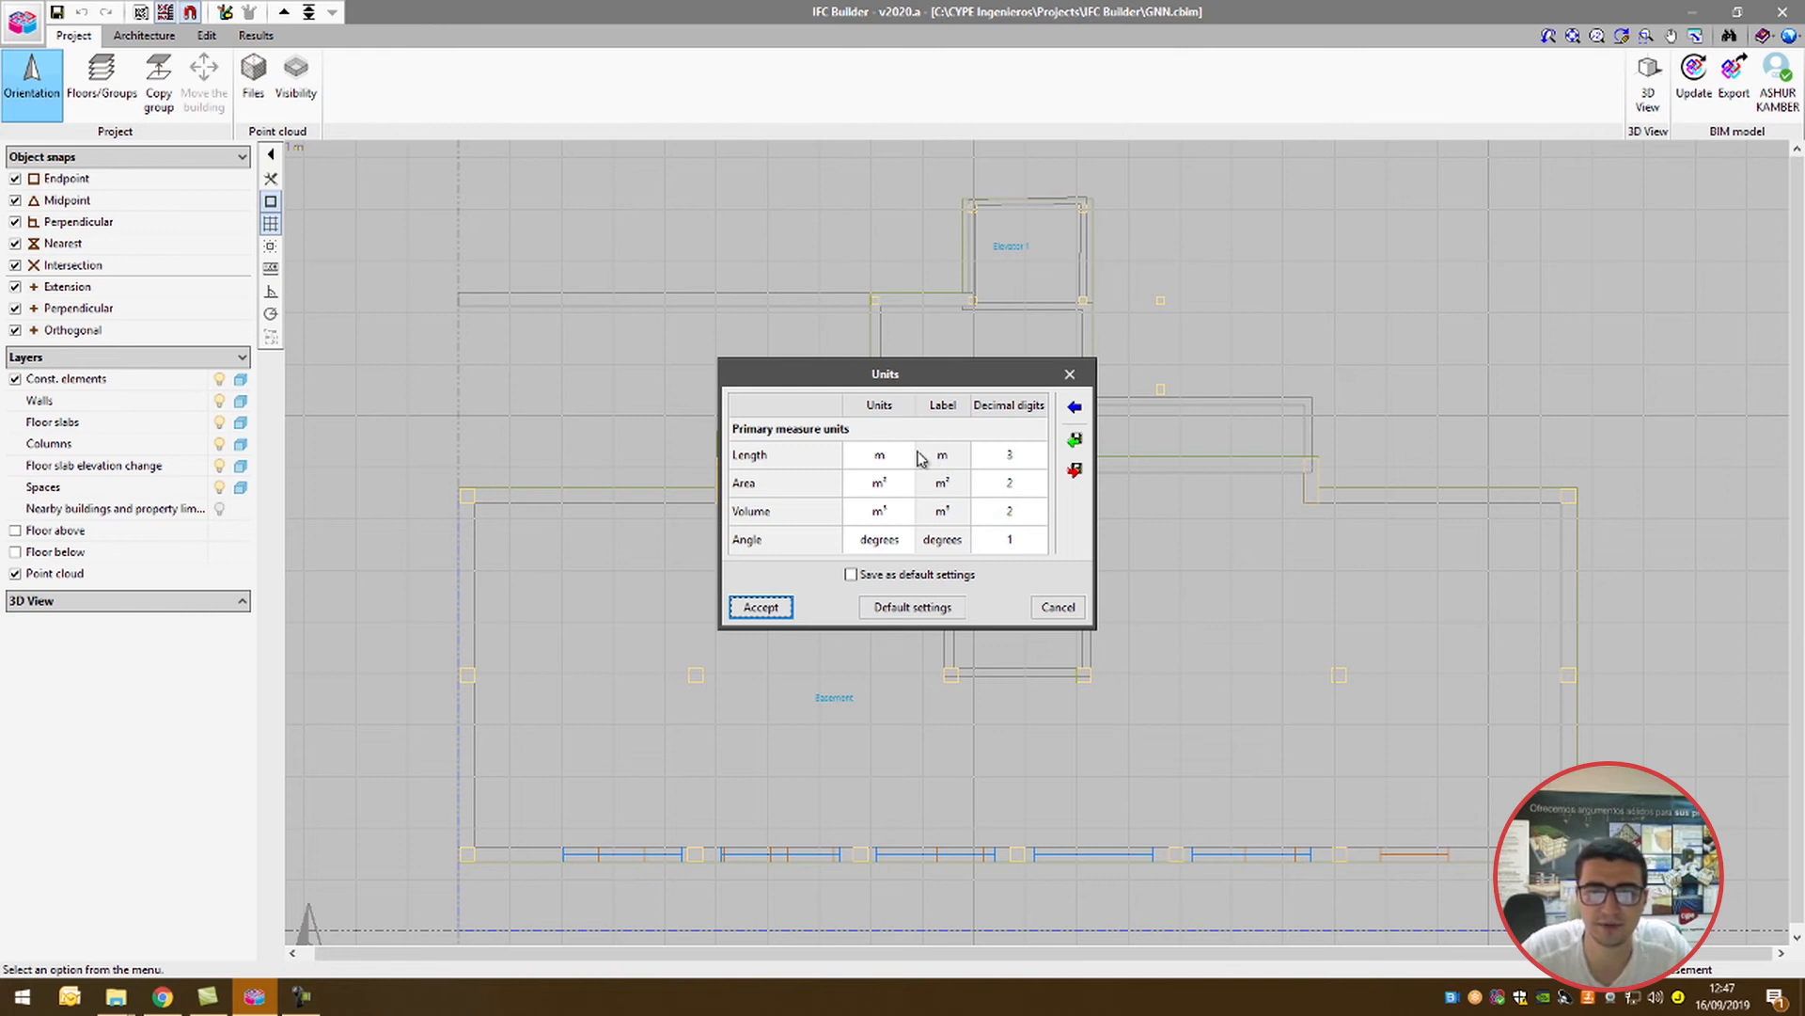
{"action": "left_click", "coordinate": [1074, 412]}
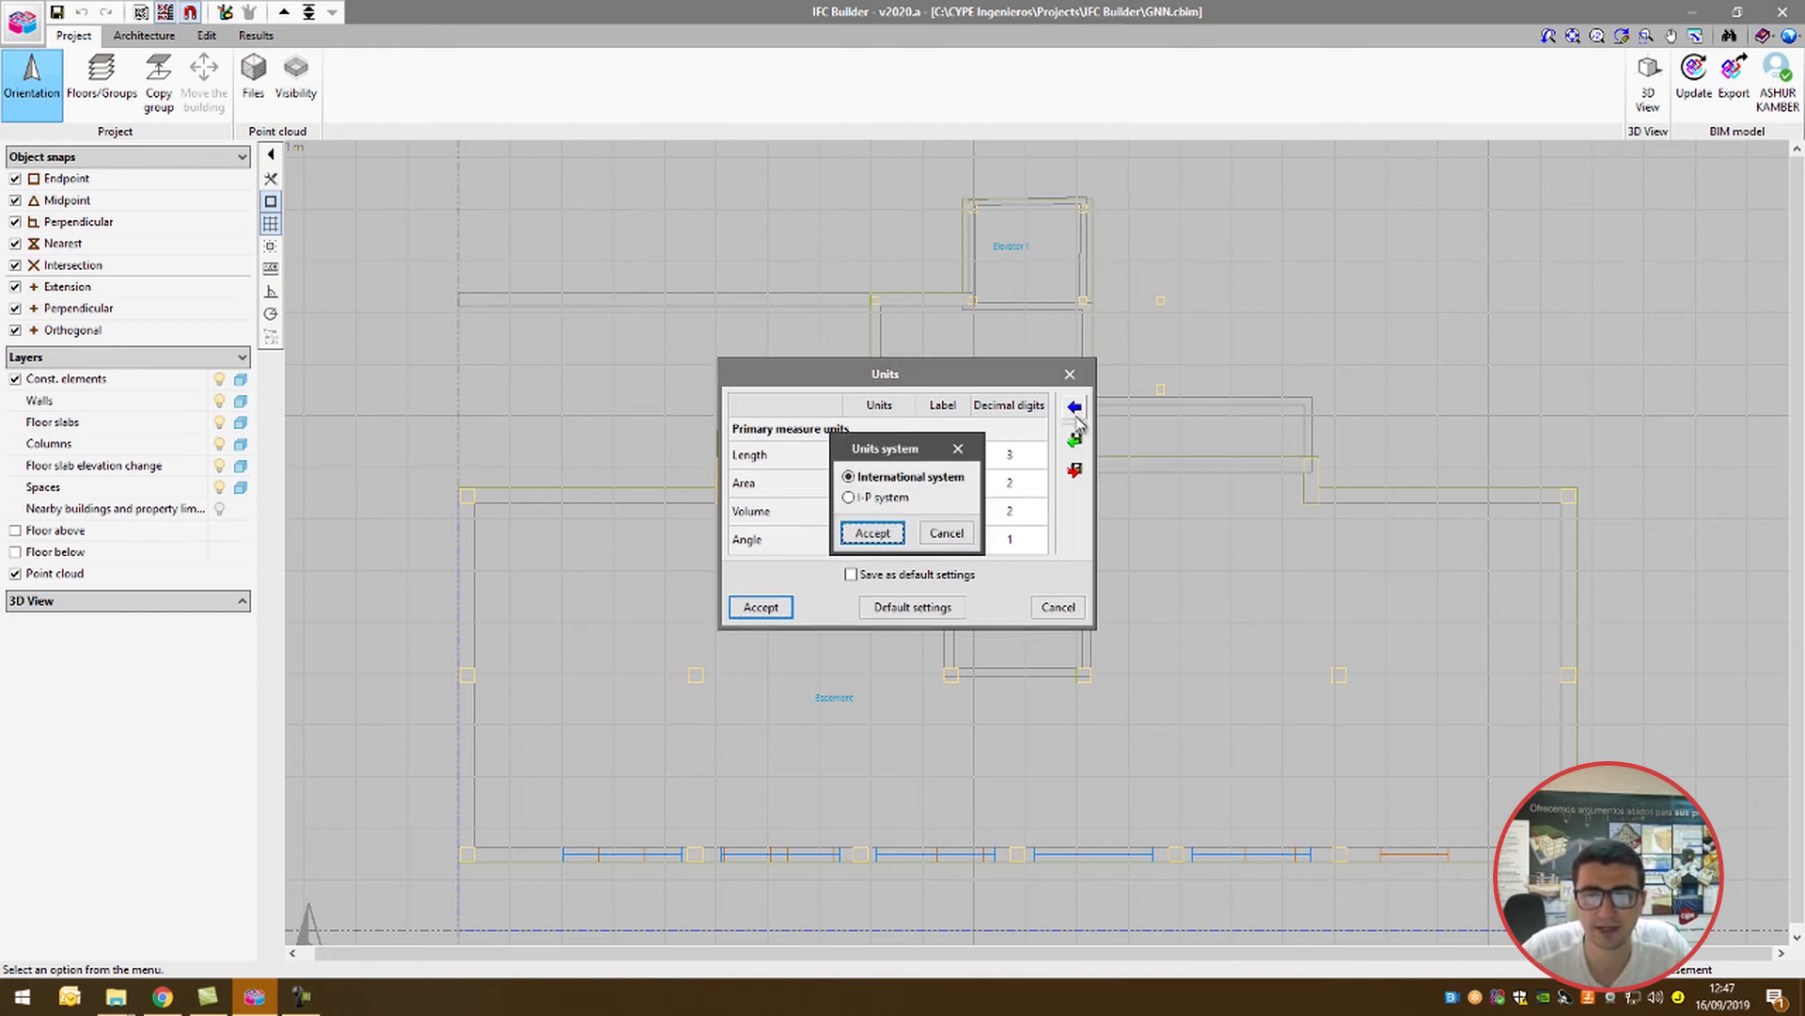
{"action": "left_click", "coordinate": [860, 536]}
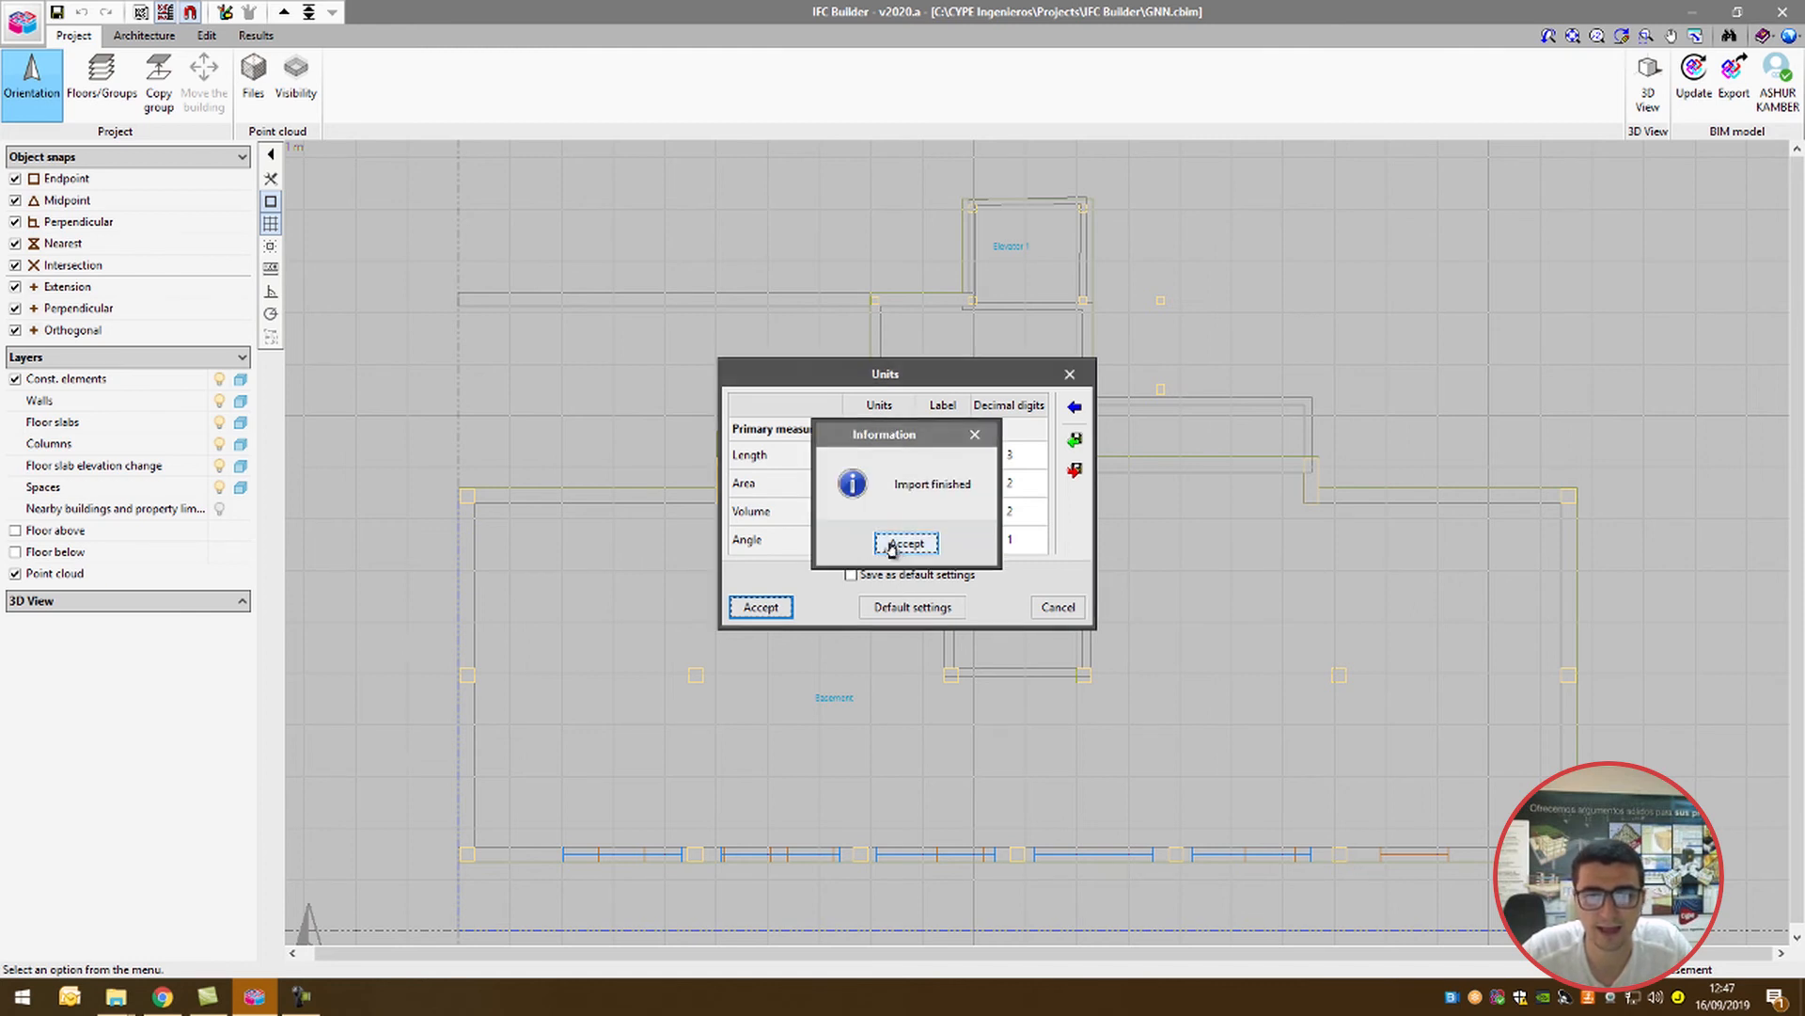
{"action": "left_click", "coordinate": [899, 540]}
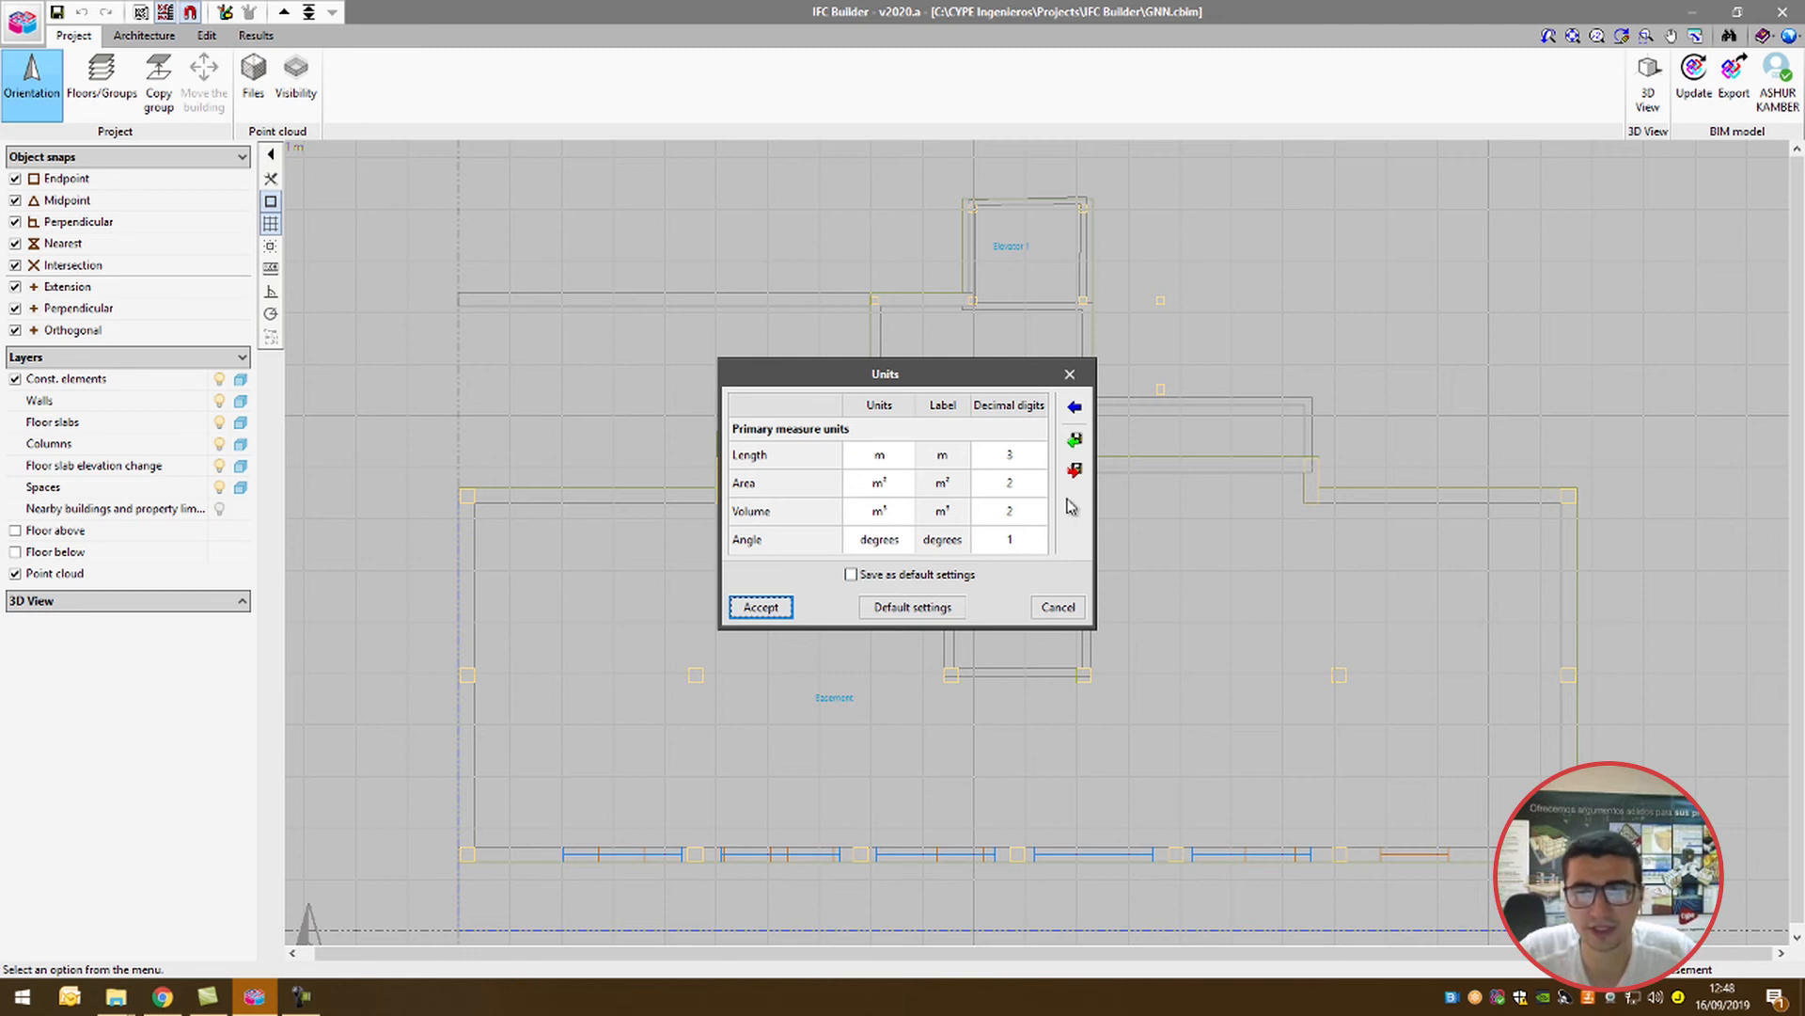
Step: Check the option for exporting the units to a file, cancel the export, and accept the unit settings
{"action": "left_click", "coordinate": [1074, 469]}
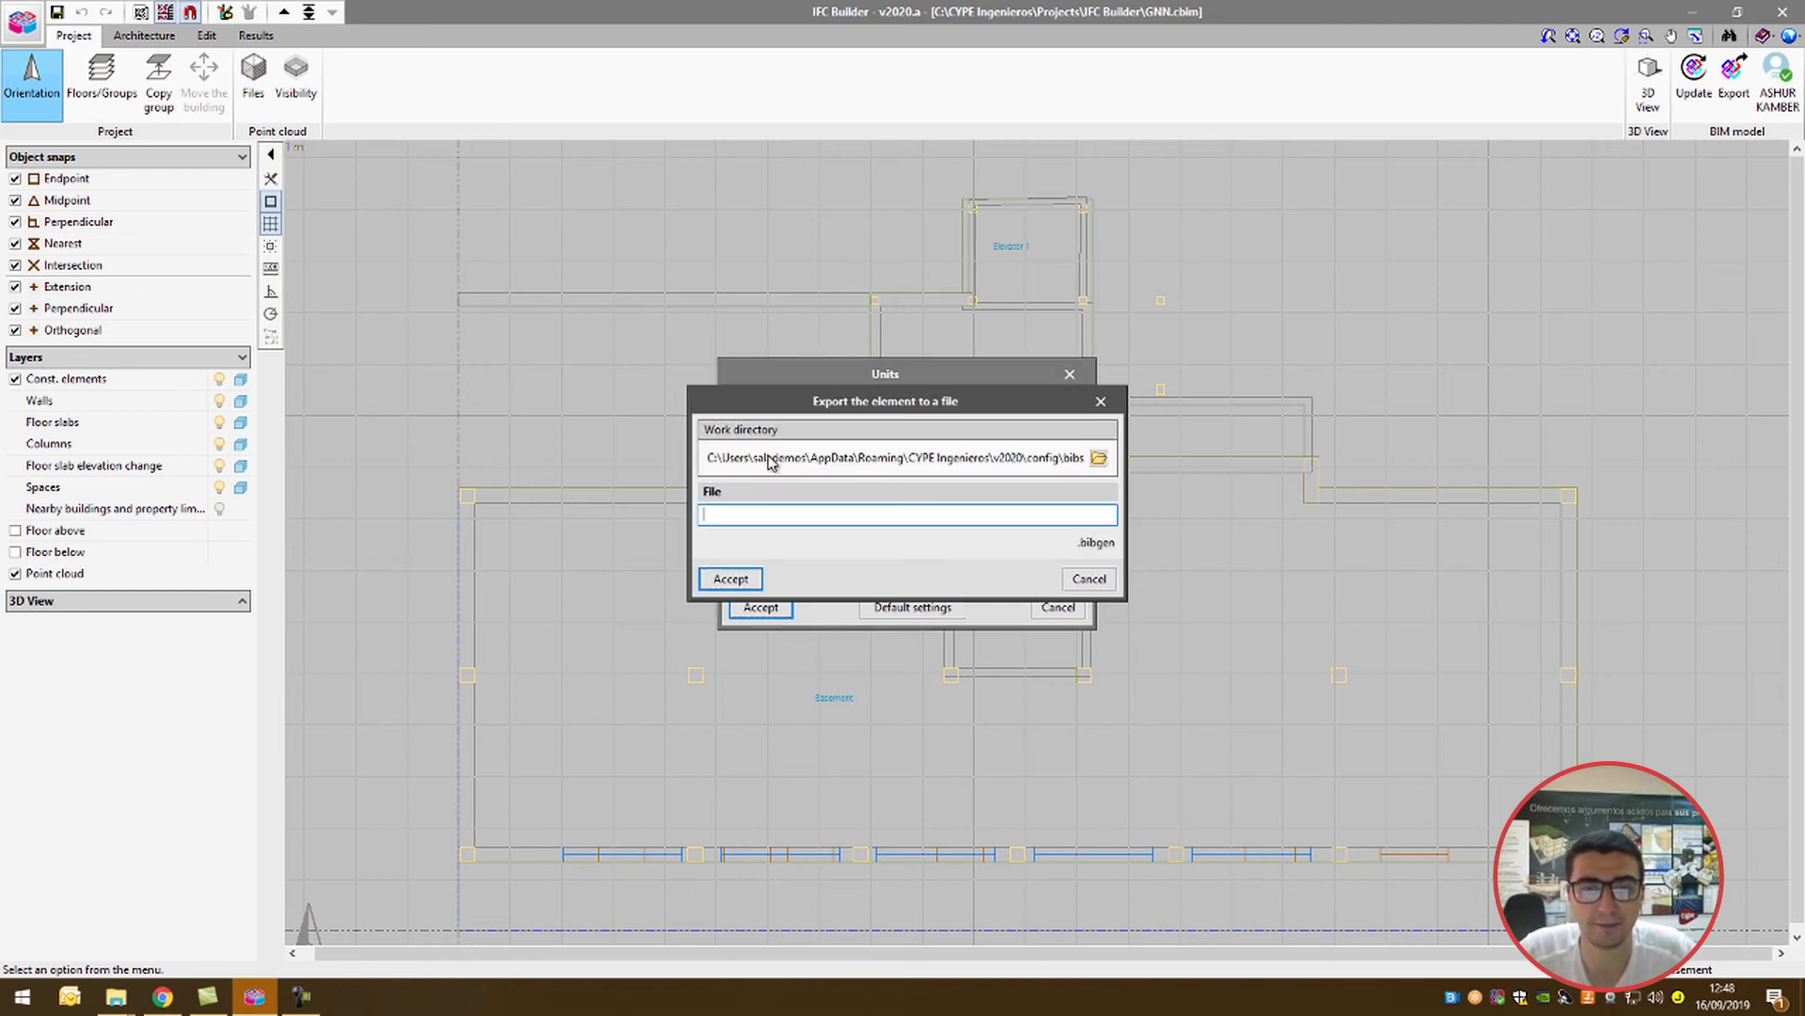
{"action": "left_click", "coordinate": [1087, 579]}
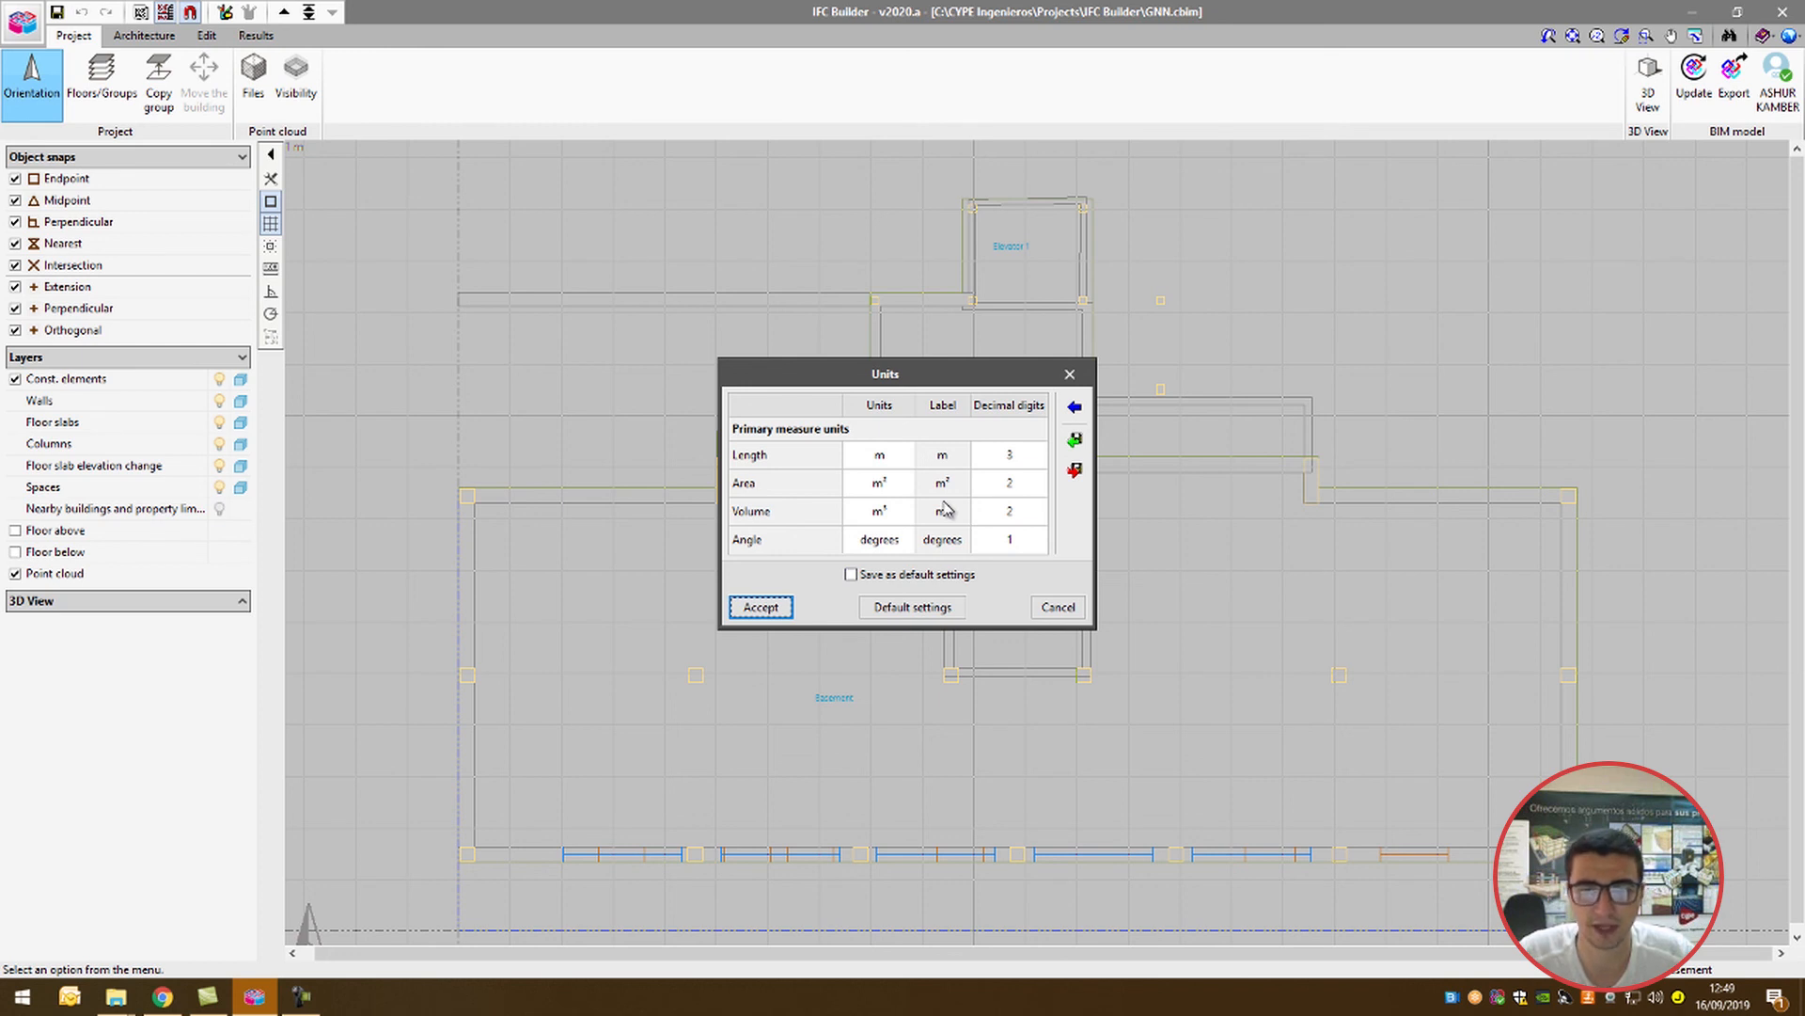
{"action": "left_click", "coordinate": [758, 610]}
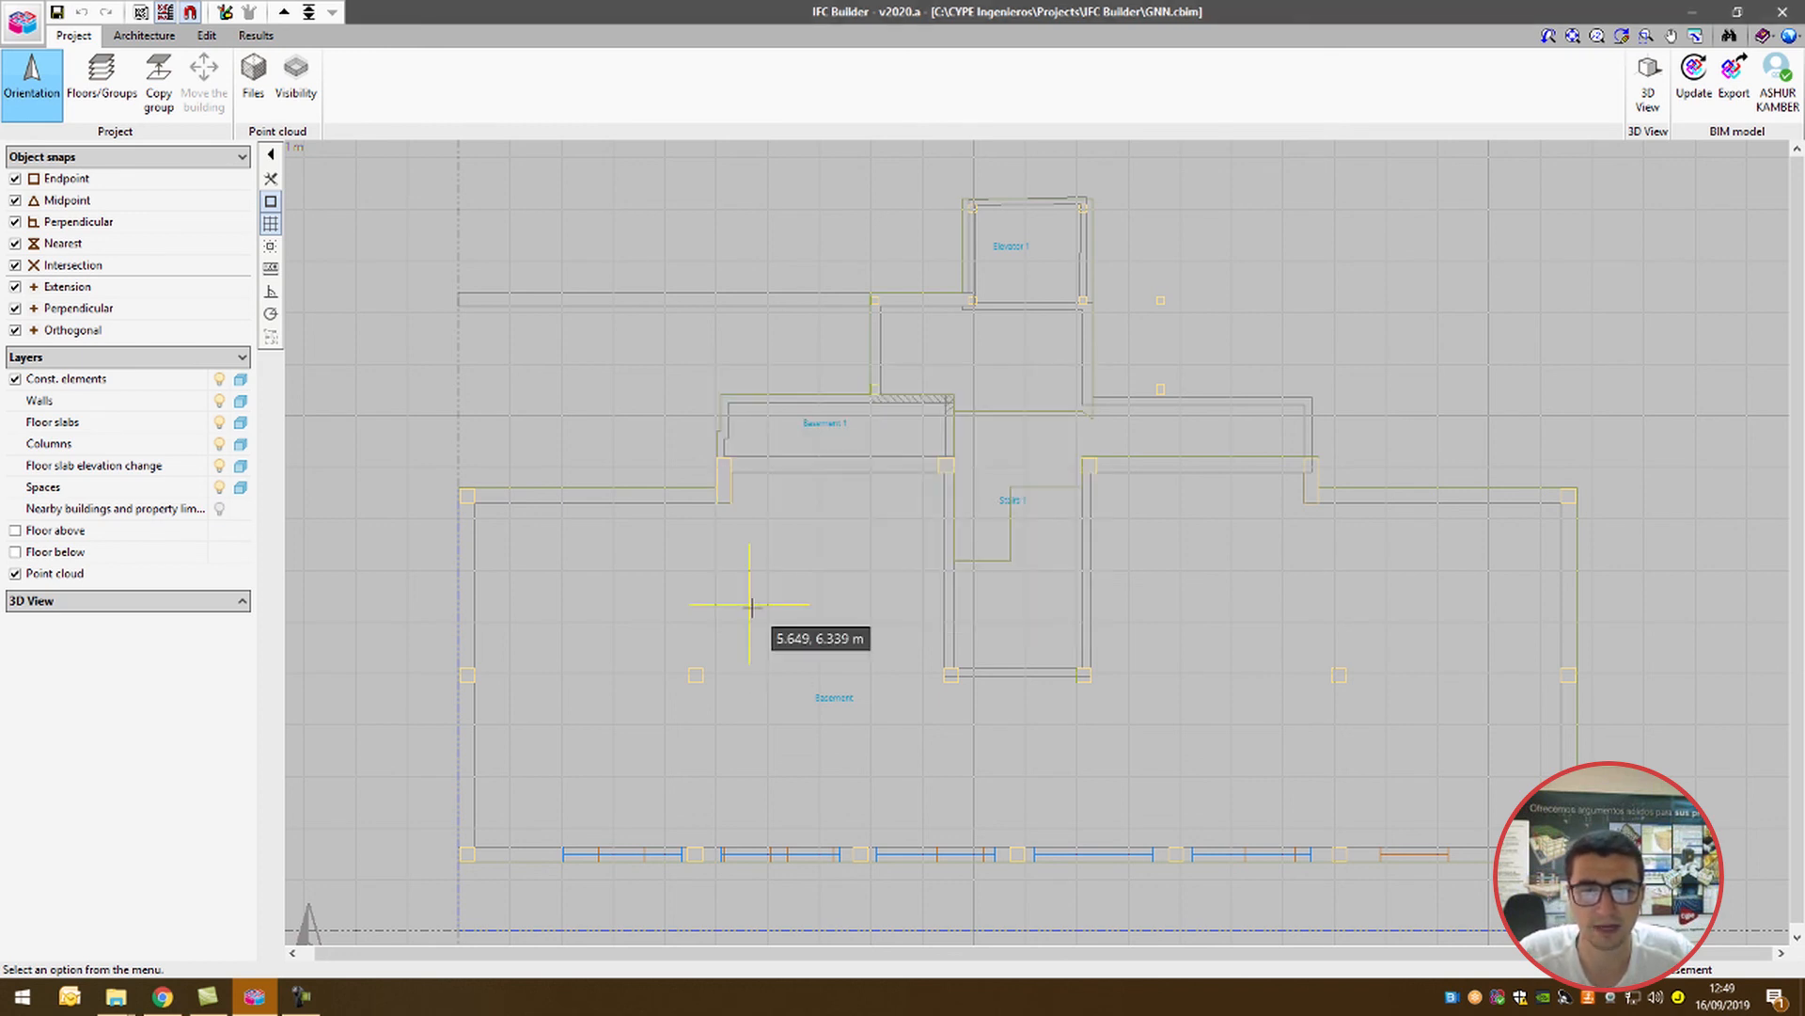
Step: Set the 3D performance to MSAA antialiasing and Medium environment lighting quality (SSAO)
{"action": "left_click", "coordinate": [1786, 38]}
{"action": "left_click", "coordinate": [1719, 125]}
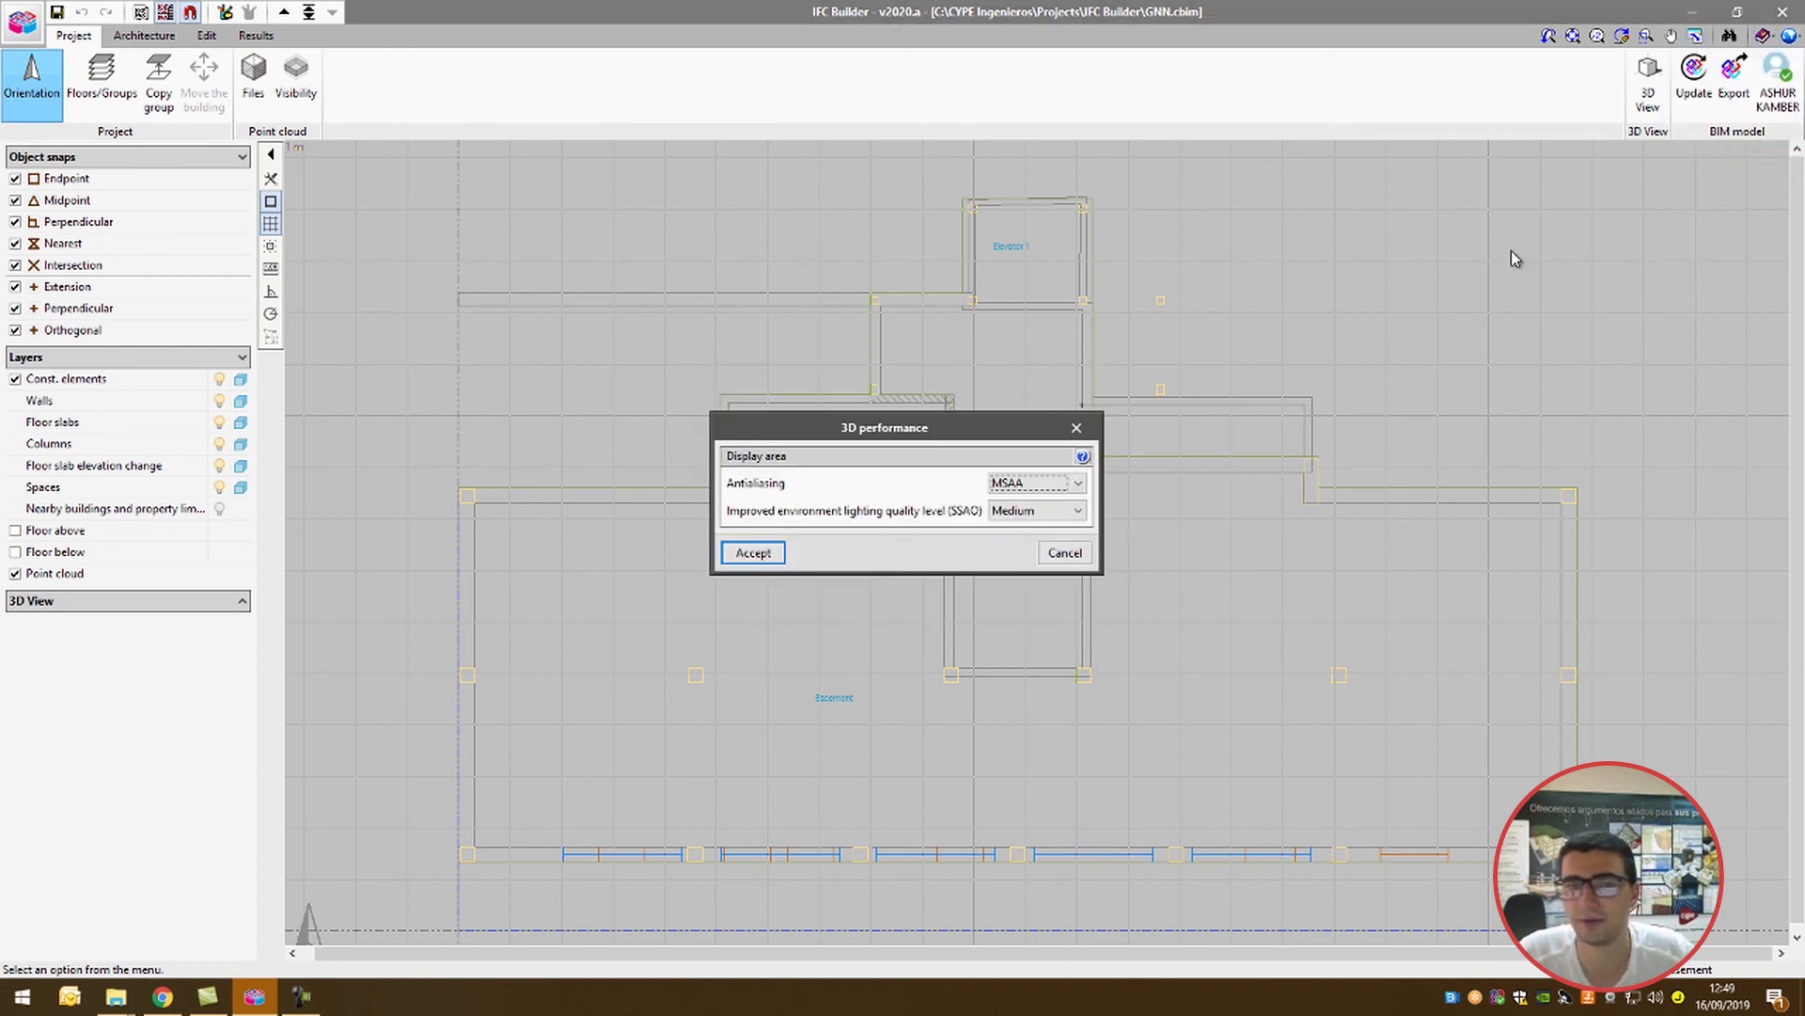
{"action": "left_click", "coordinate": [1010, 483]}
{"action": "left_click", "coordinate": [1015, 509]}
{"action": "left_click", "coordinate": [1016, 509]}
{"action": "left_click", "coordinate": [1017, 527]}
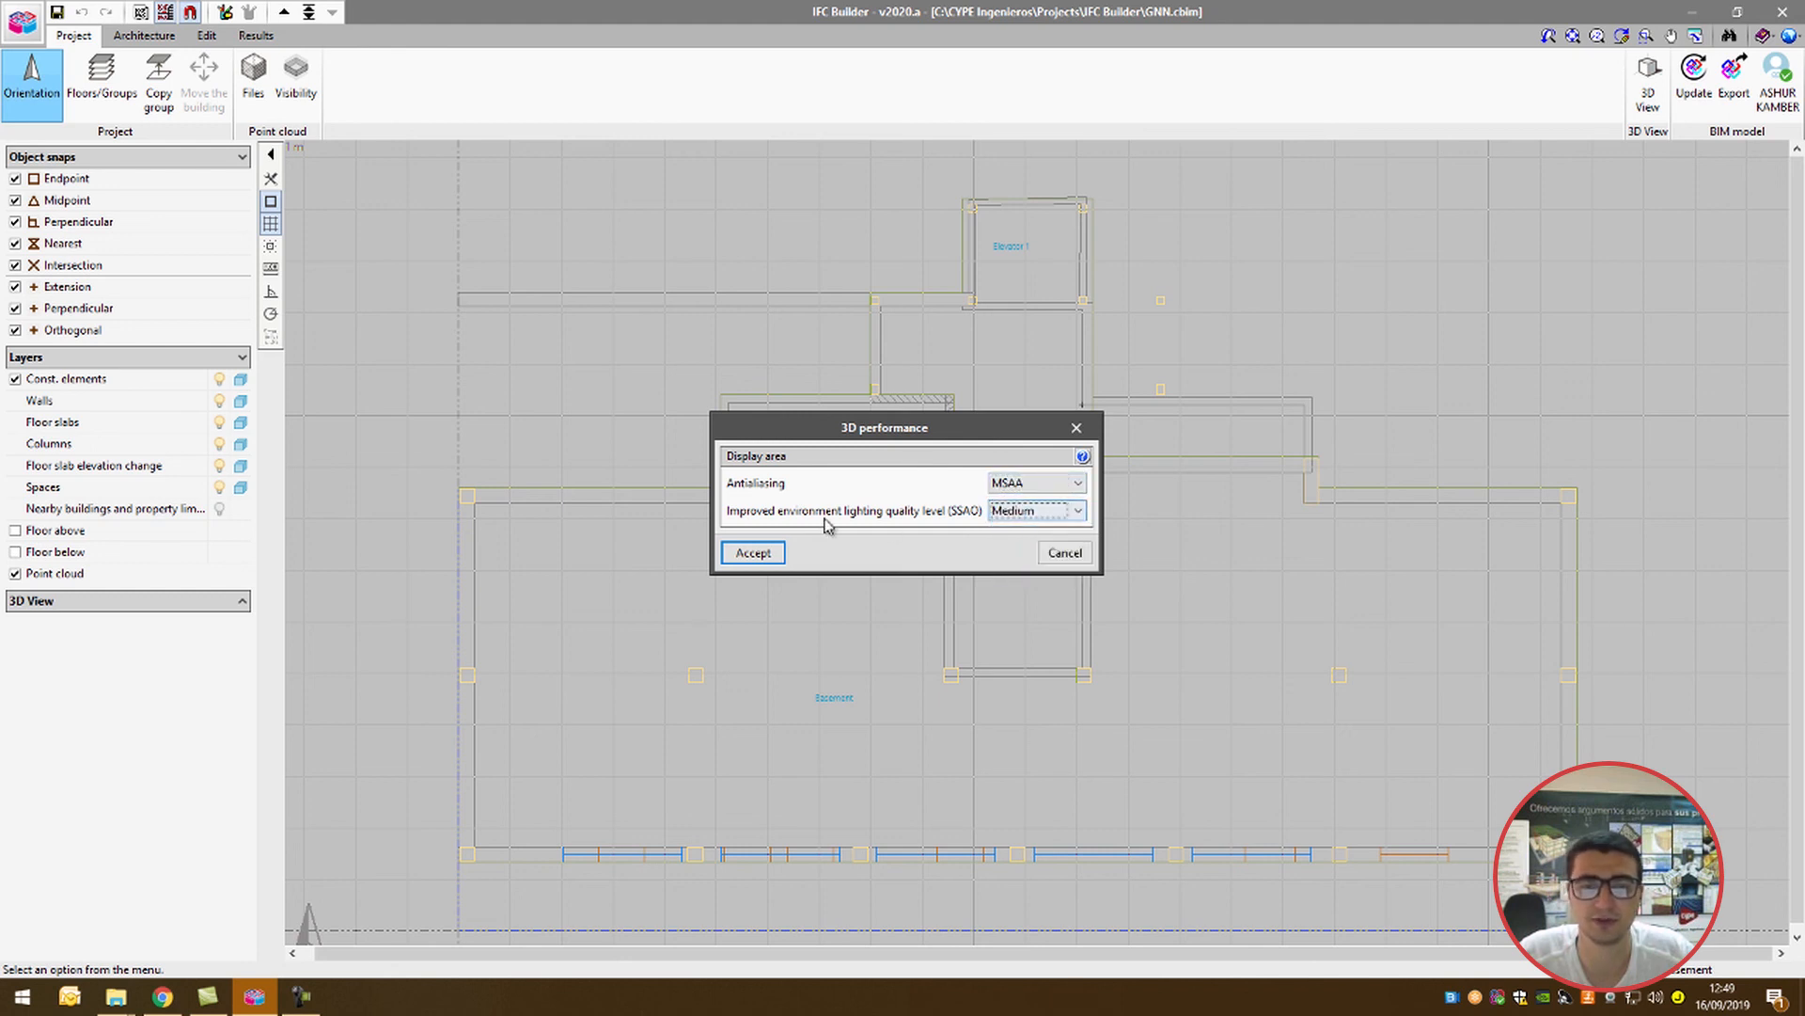
{"action": "left_click", "coordinate": [758, 553]}
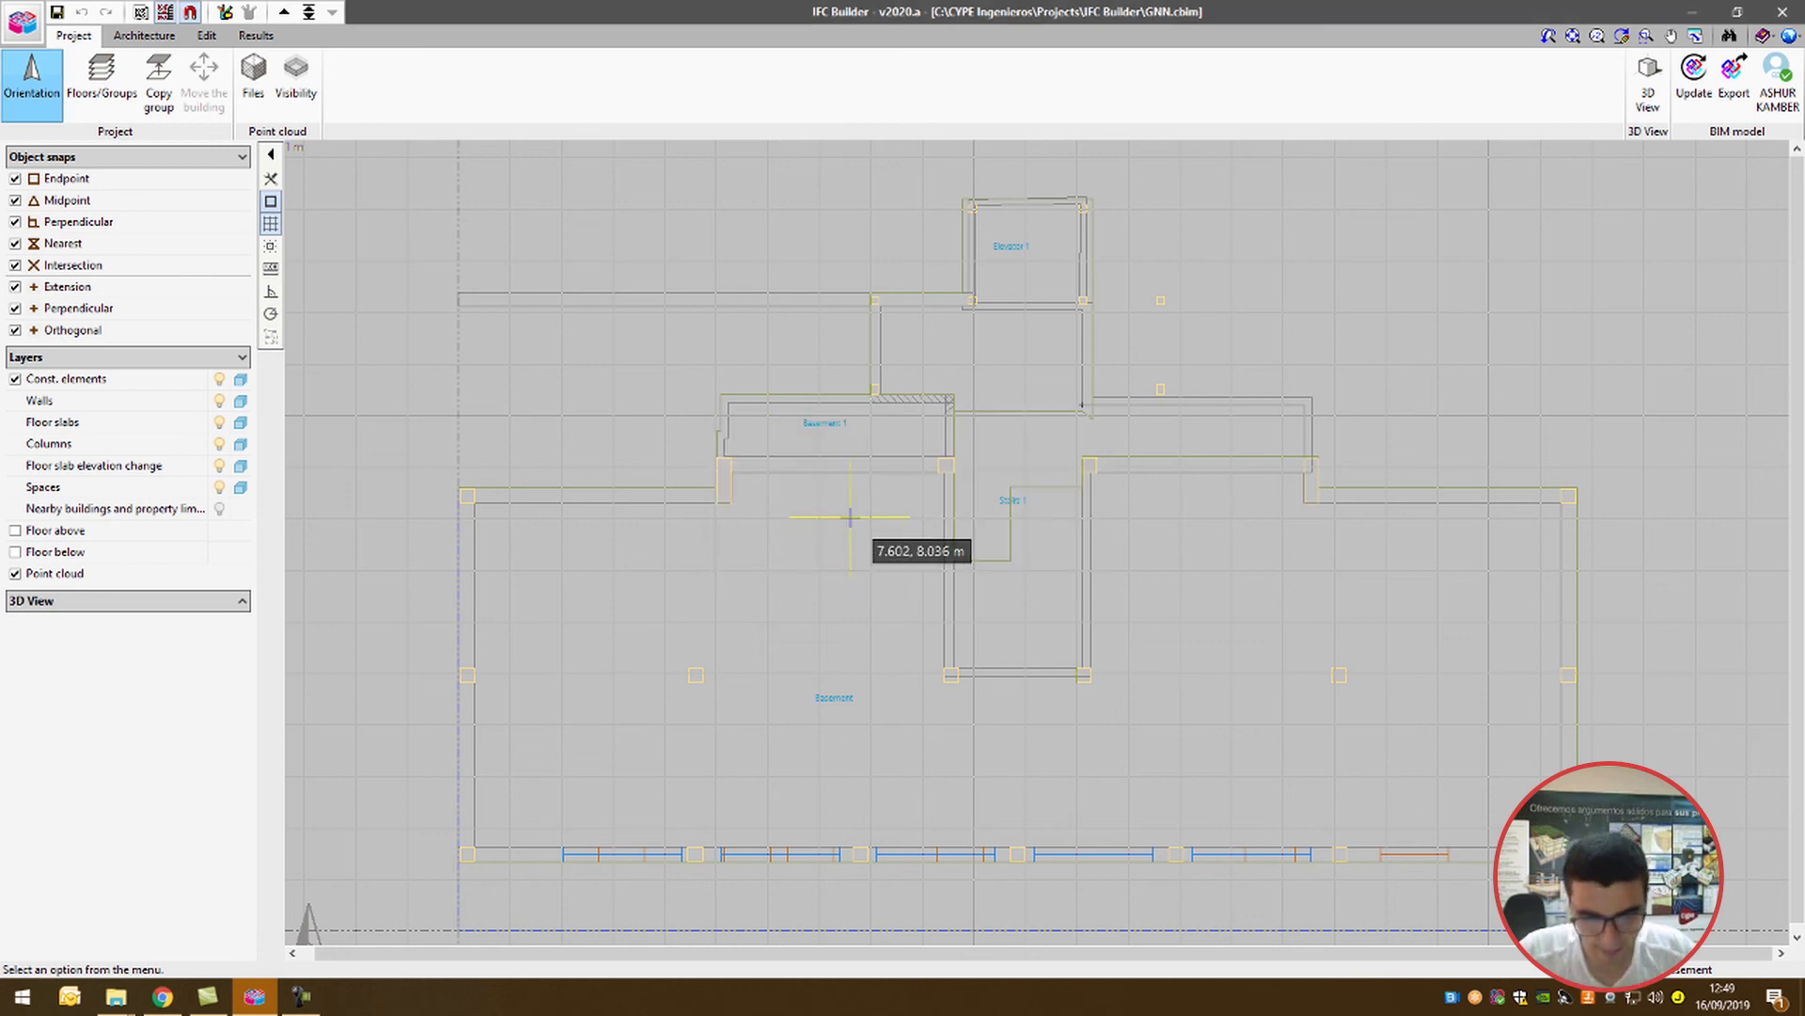
{"action": "scroll", "coordinate": [458, 283], "scroll_direction": "down", "scroll_amount": 3}
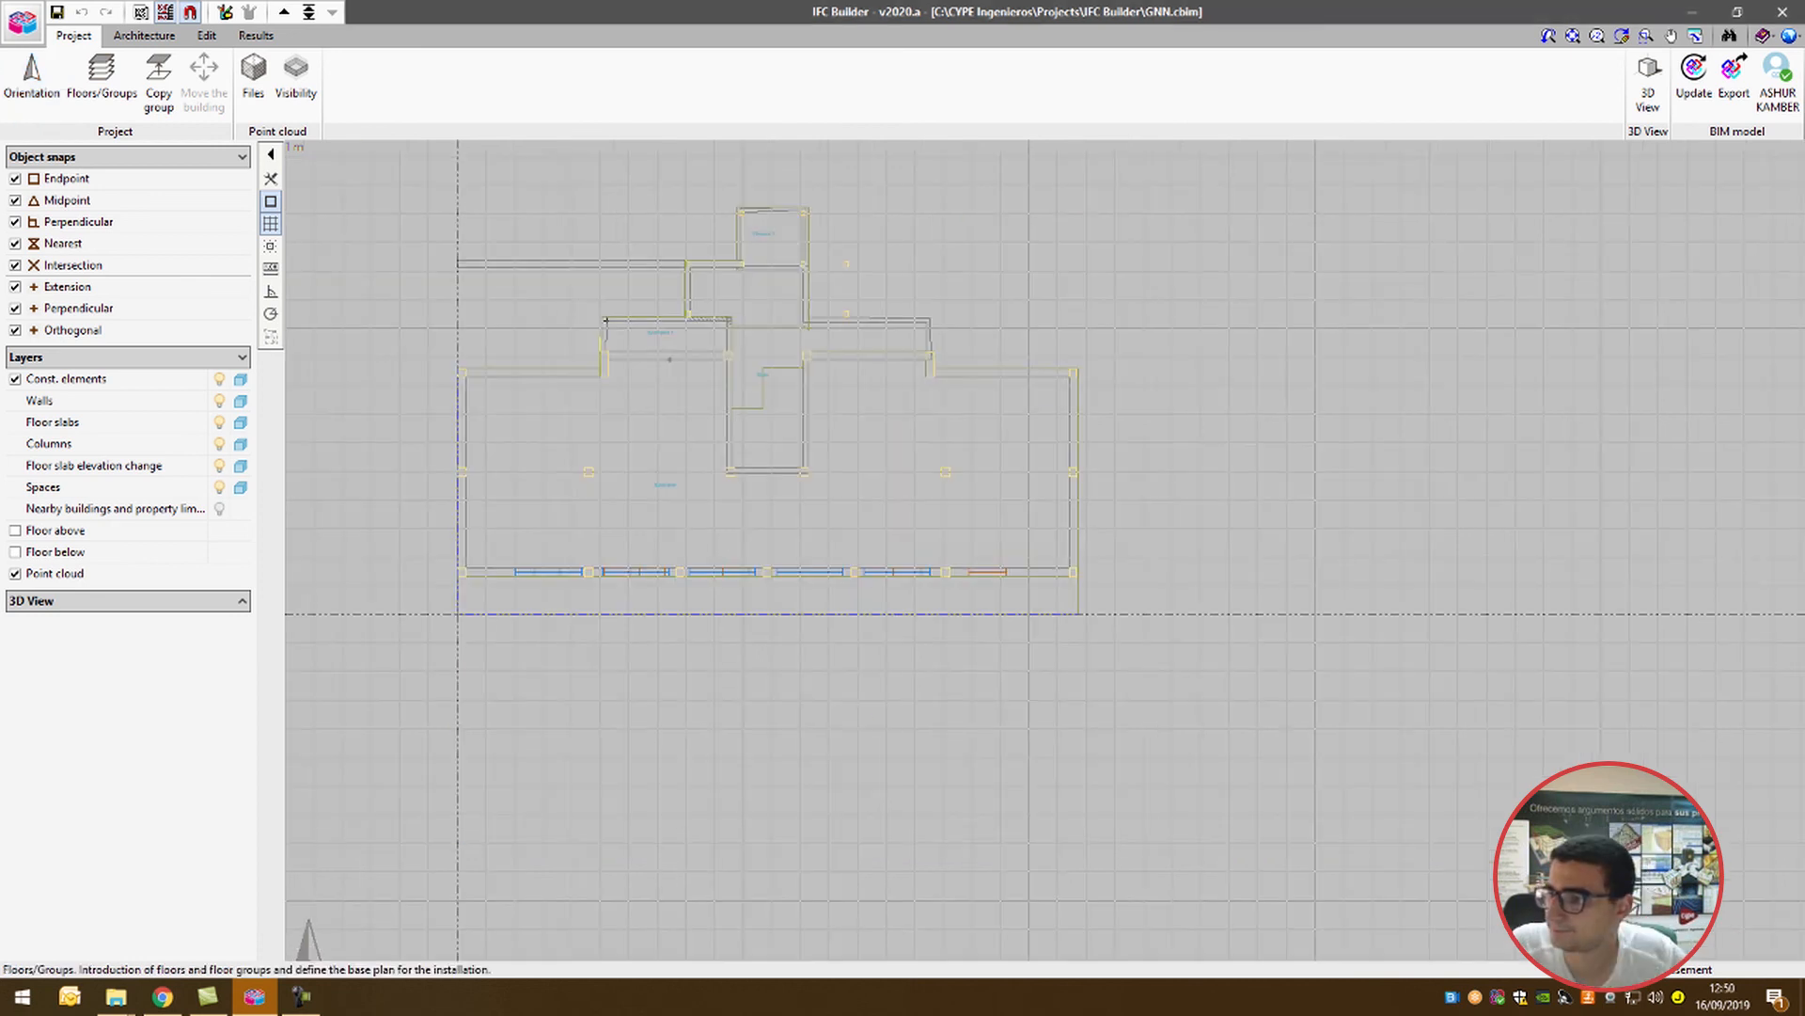